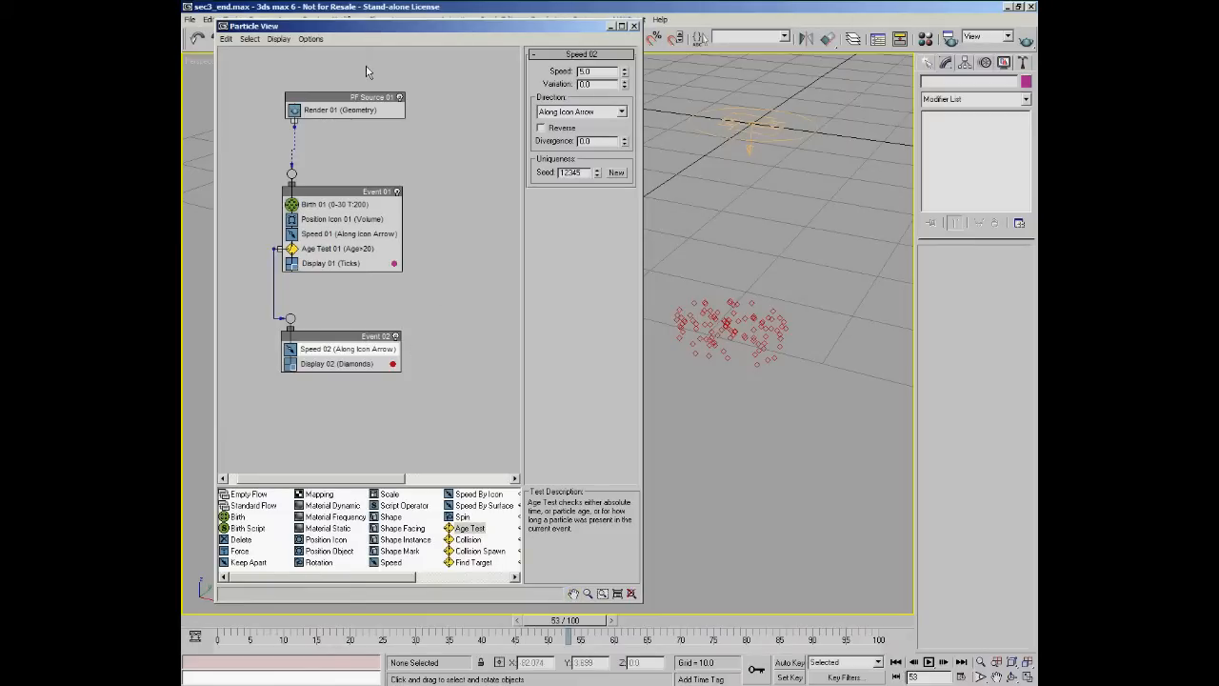
- Region-select the whole flow, then Event 02, then Event 01, and exclude Age Test 01 from the selection
drag(265, 71, 458, 395)
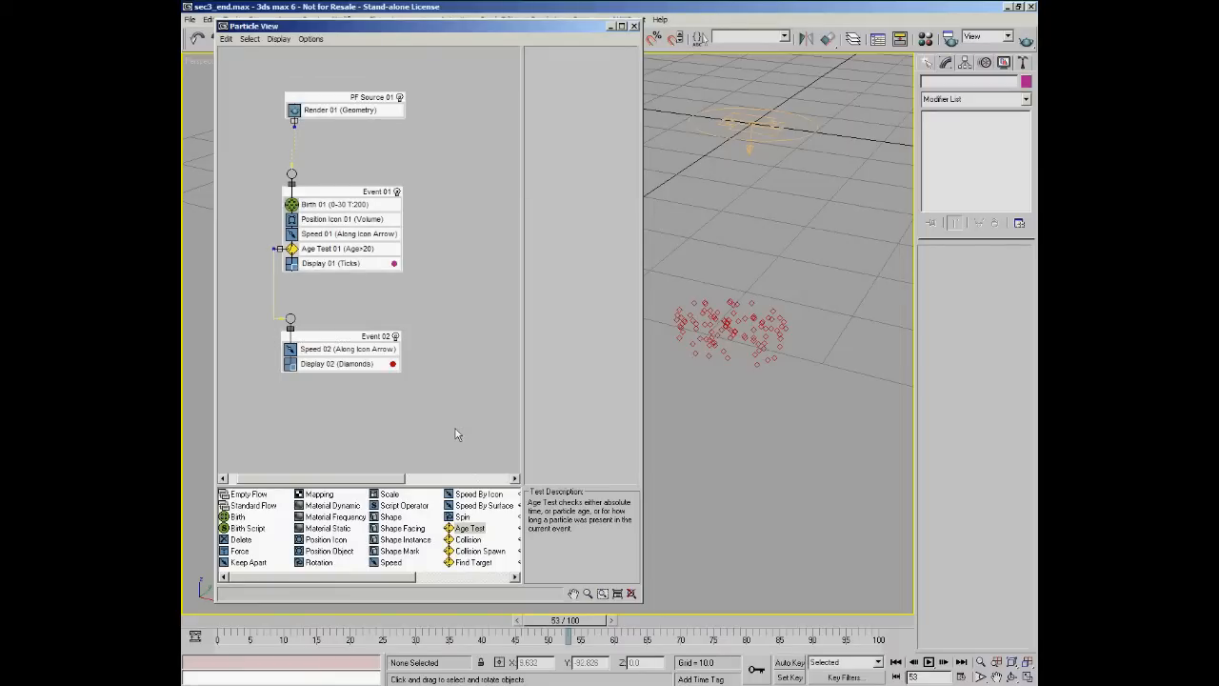
click(439, 319)
drag(446, 329, 243, 416)
click(274, 303)
drag(259, 163, 437, 288)
ctrl+click(335, 248)
- Inspect the parameters of Birth 01, Position Icon 01, Speed 01 and Render 01, and clear the selection
click(356, 206)
click(355, 219)
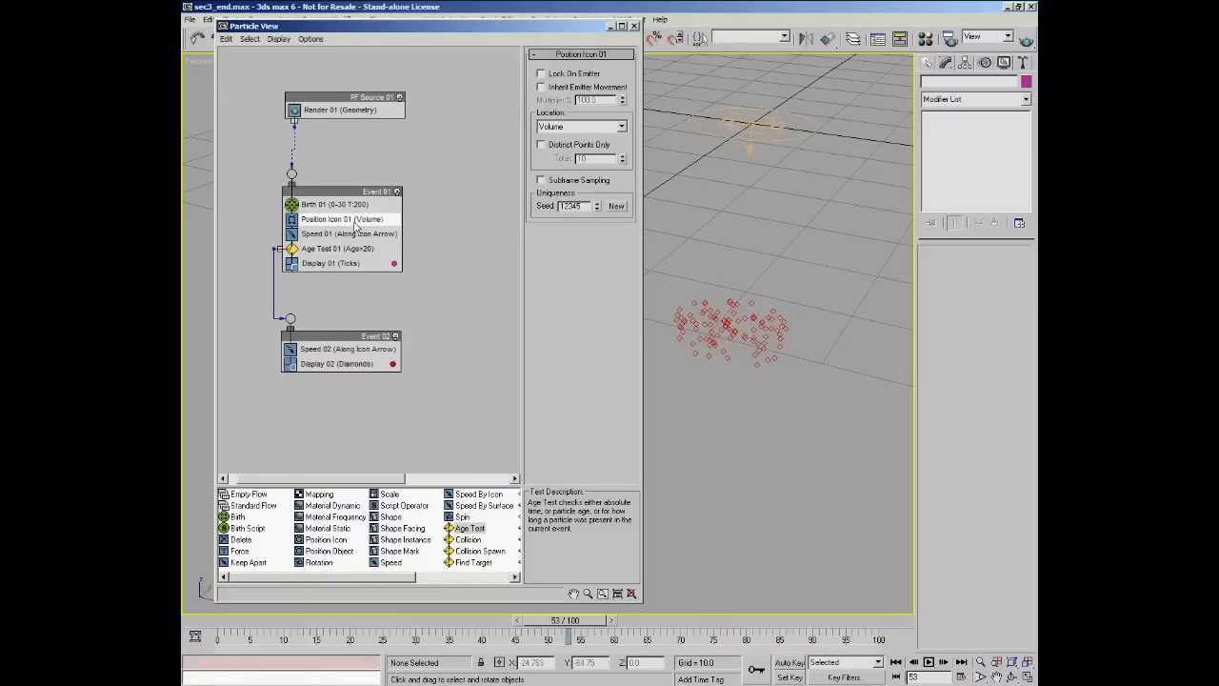
click(354, 234)
click(336, 205)
click(349, 111)
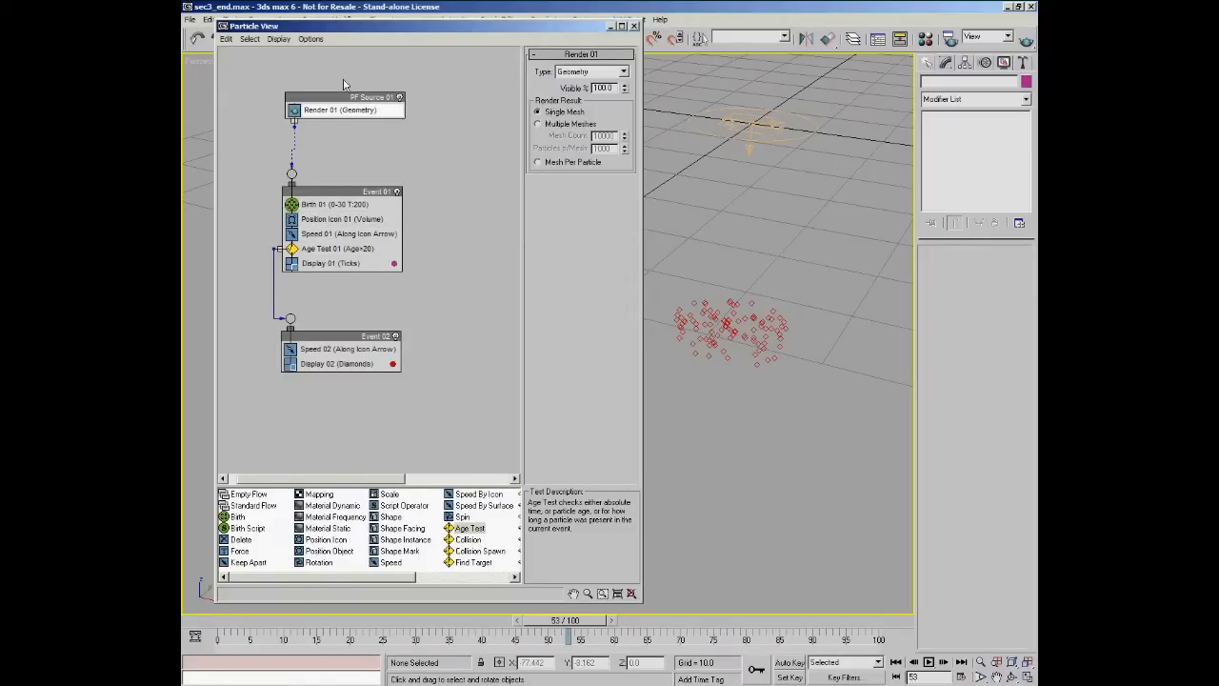
click(346, 85)
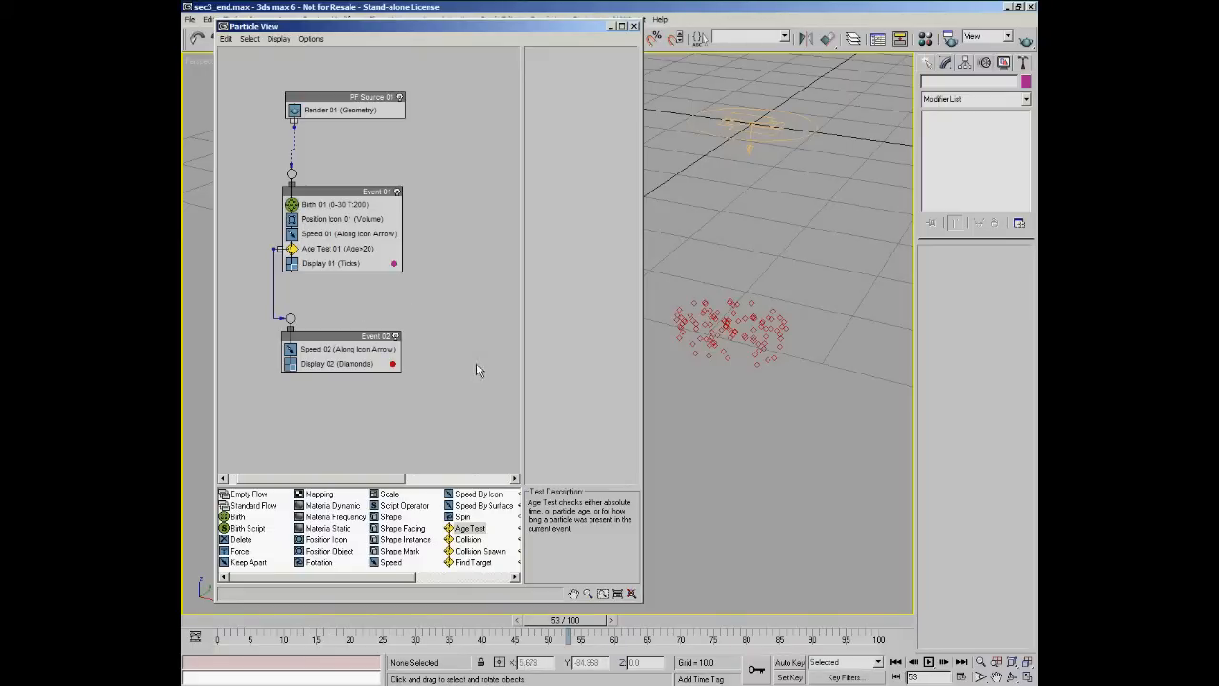
- Pan and scroll the event display to look over the particle flow diagram
click(574, 594)
drag(397, 175, 474, 227)
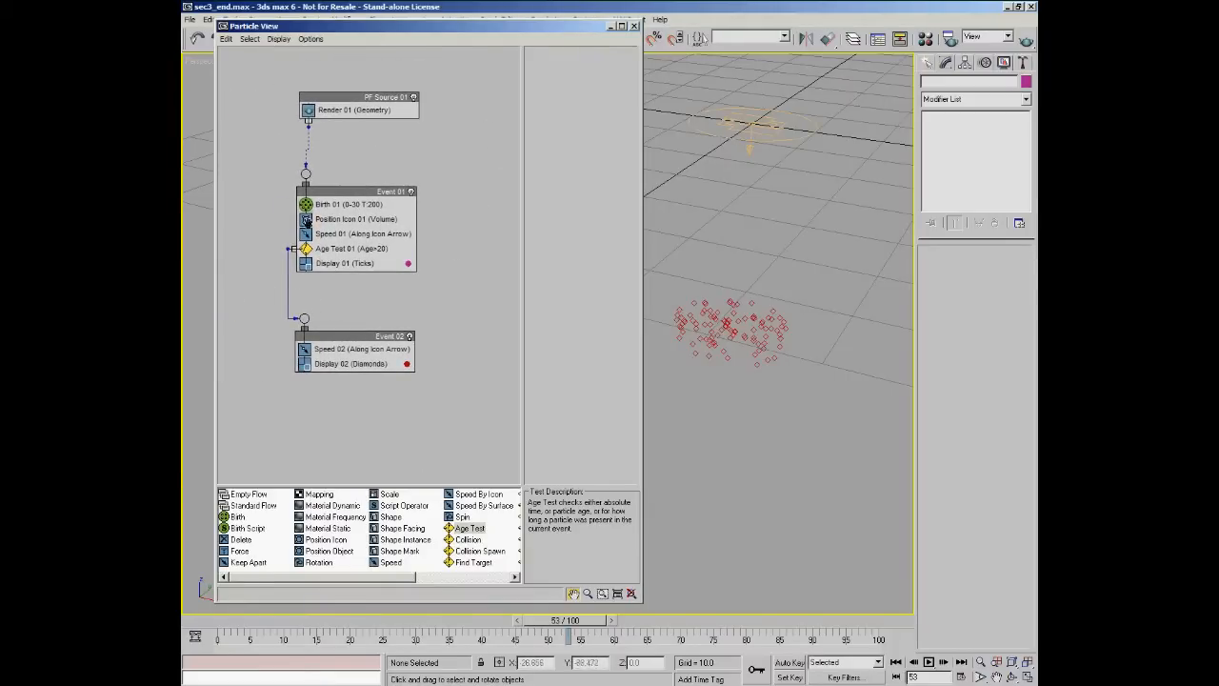
drag(369, 115, 369, 338)
drag(378, 321, 397, 301)
drag(391, 246, 393, 248)
scroll(448, 298, down, 3)
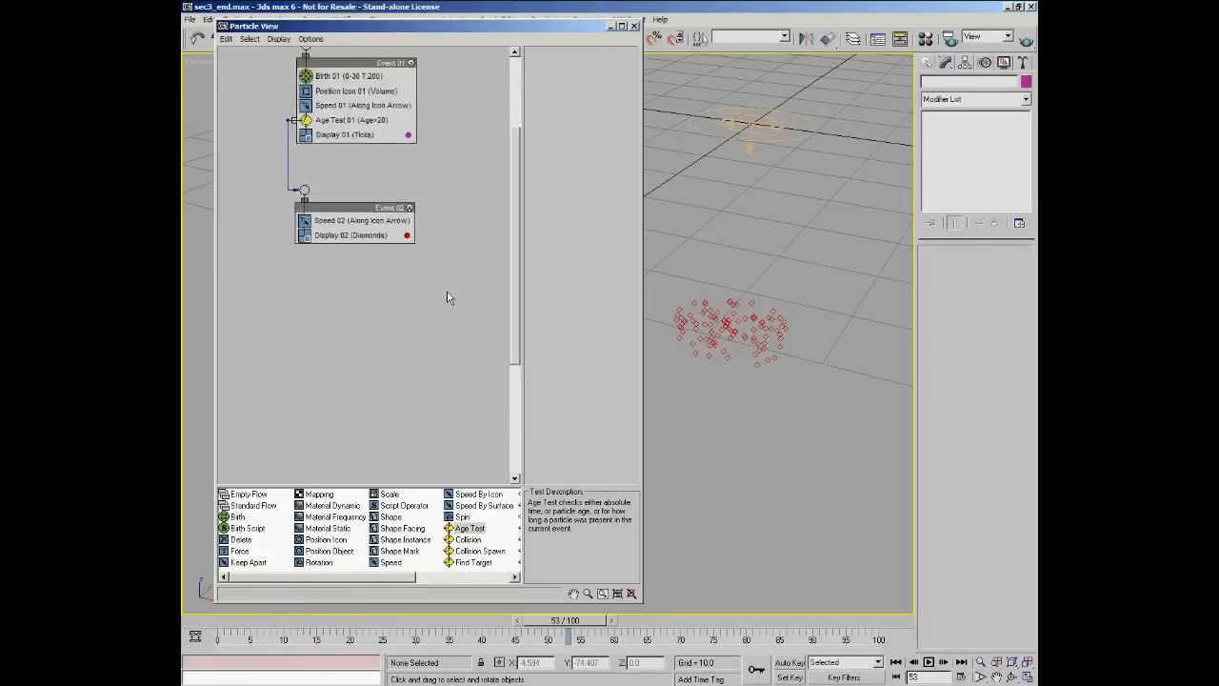
scroll(448, 298, up, 3)
scroll(448, 298, down, 4)
scroll(448, 298, up, 3)
scroll(448, 298, down, 3)
scroll(447, 297, up, 3)
scroll(447, 297, down, 3)
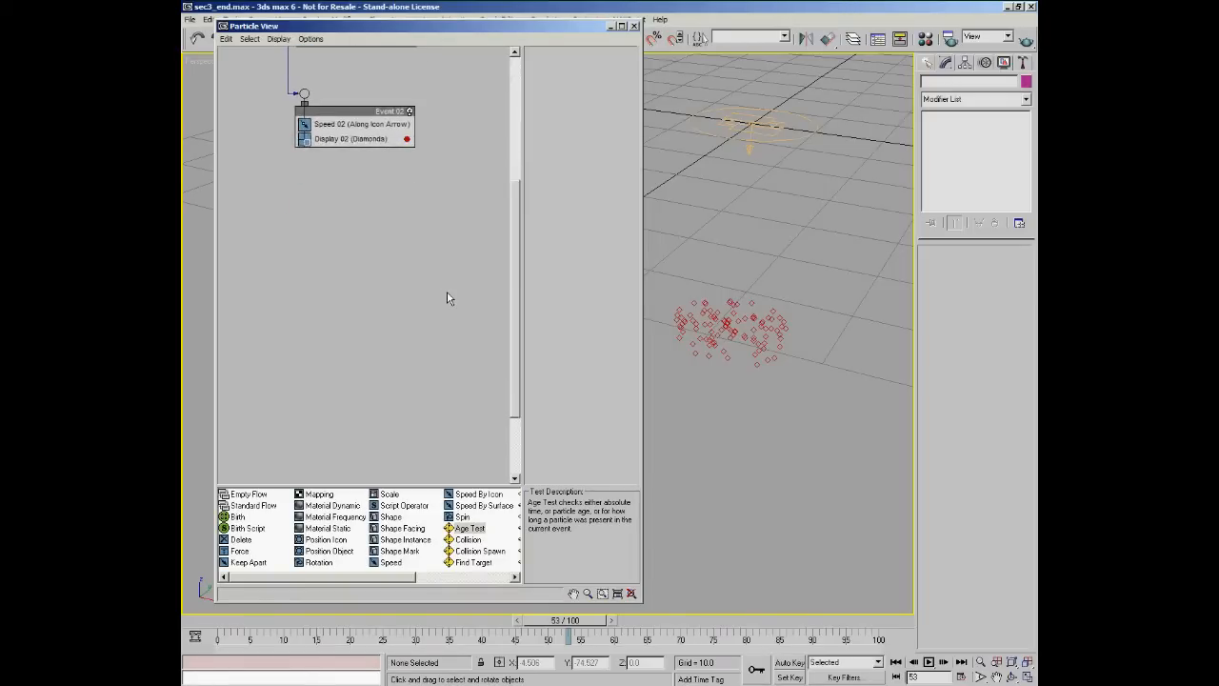
scroll(448, 297, up, 4)
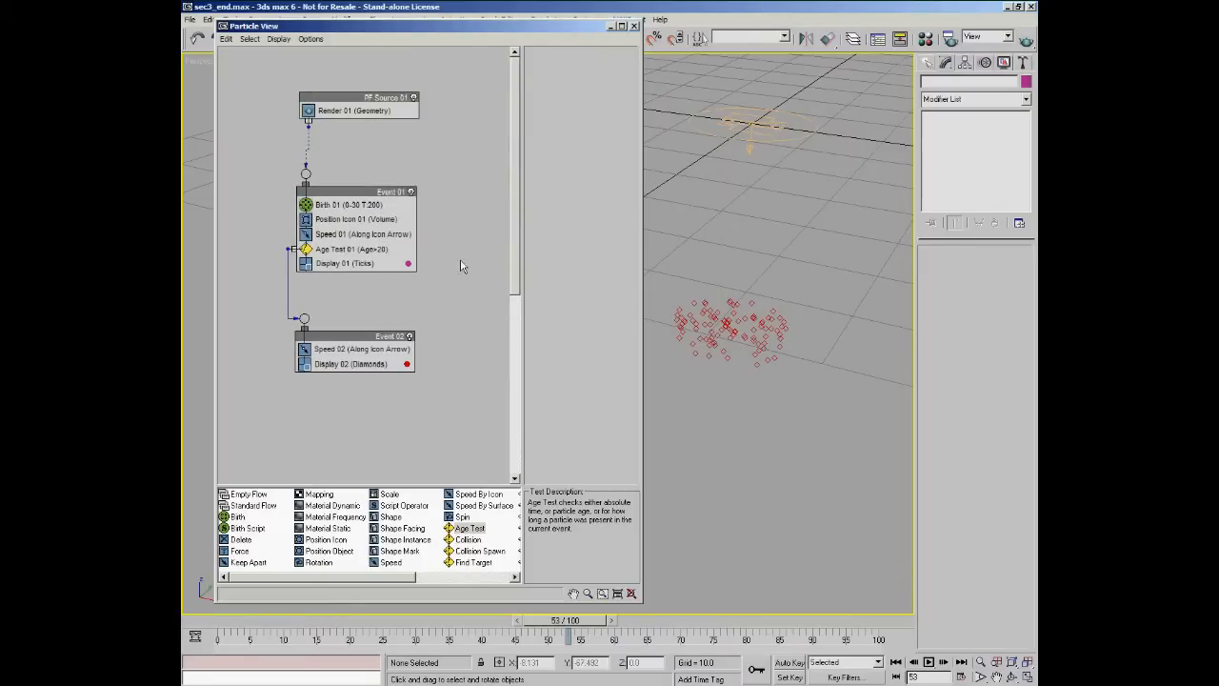
middle_drag(460, 265, 473, 302)
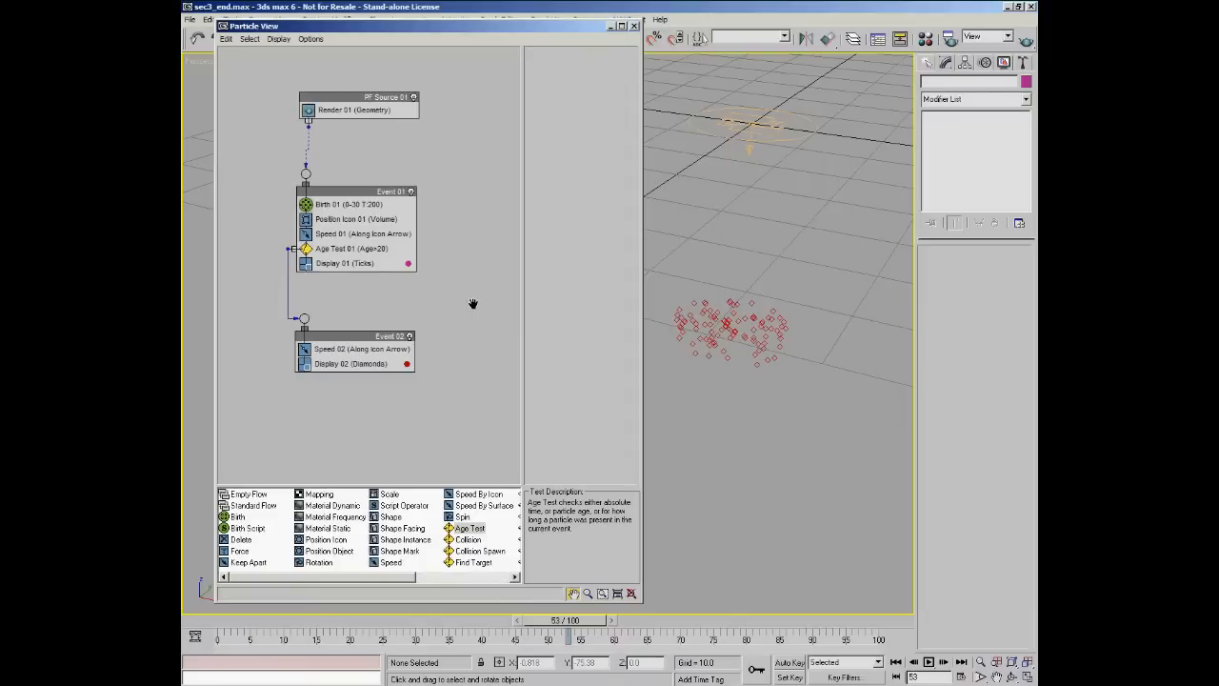
scroll(473, 302, down, 1)
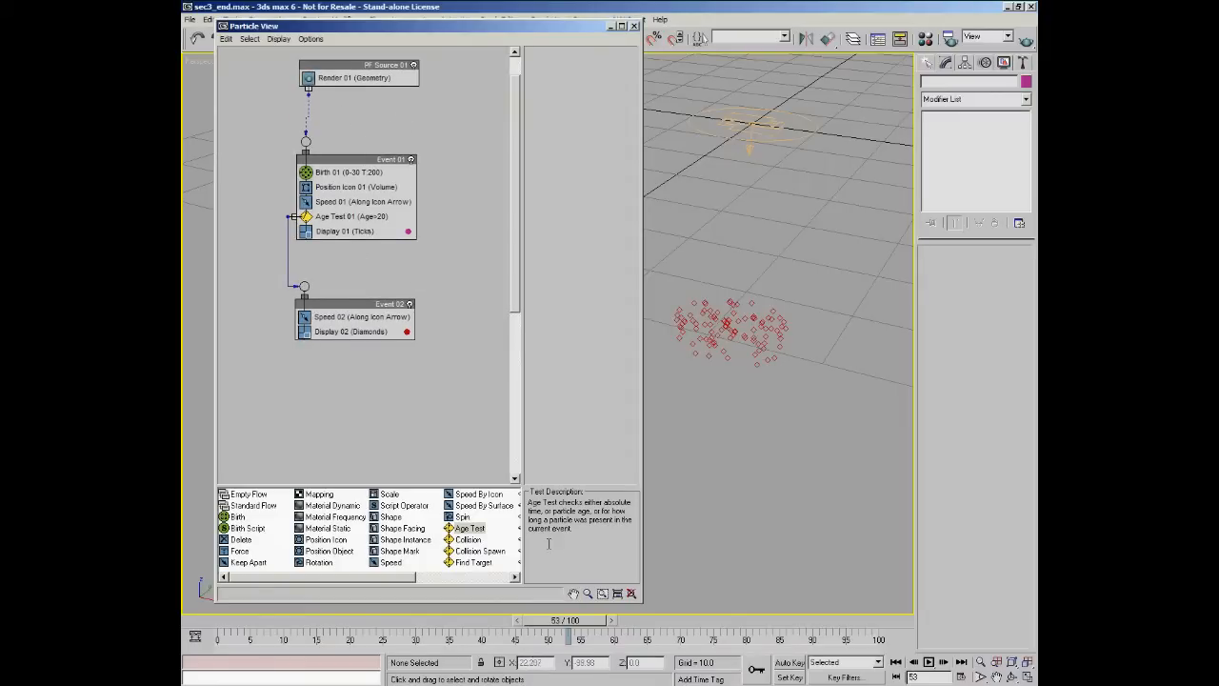
- Zoom in on Event 01 and back out until the whole flow diagram appears small
click(588, 593)
drag(359, 232, 379, 142)
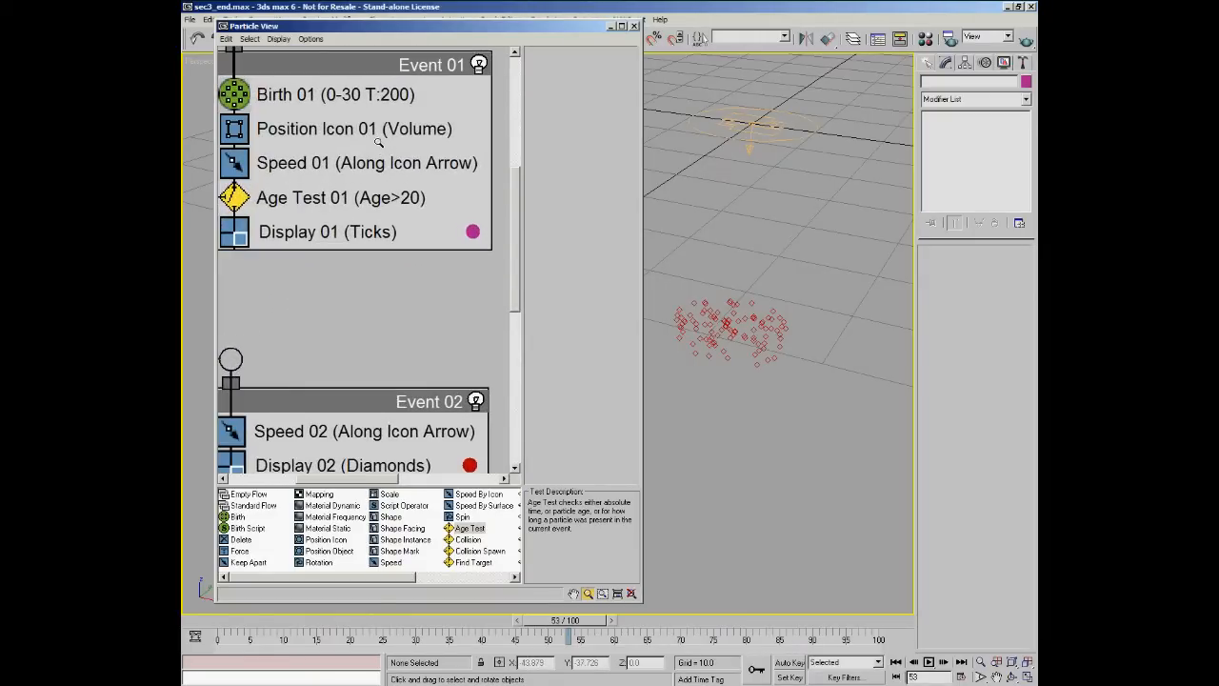
drag(379, 143, 378, 291)
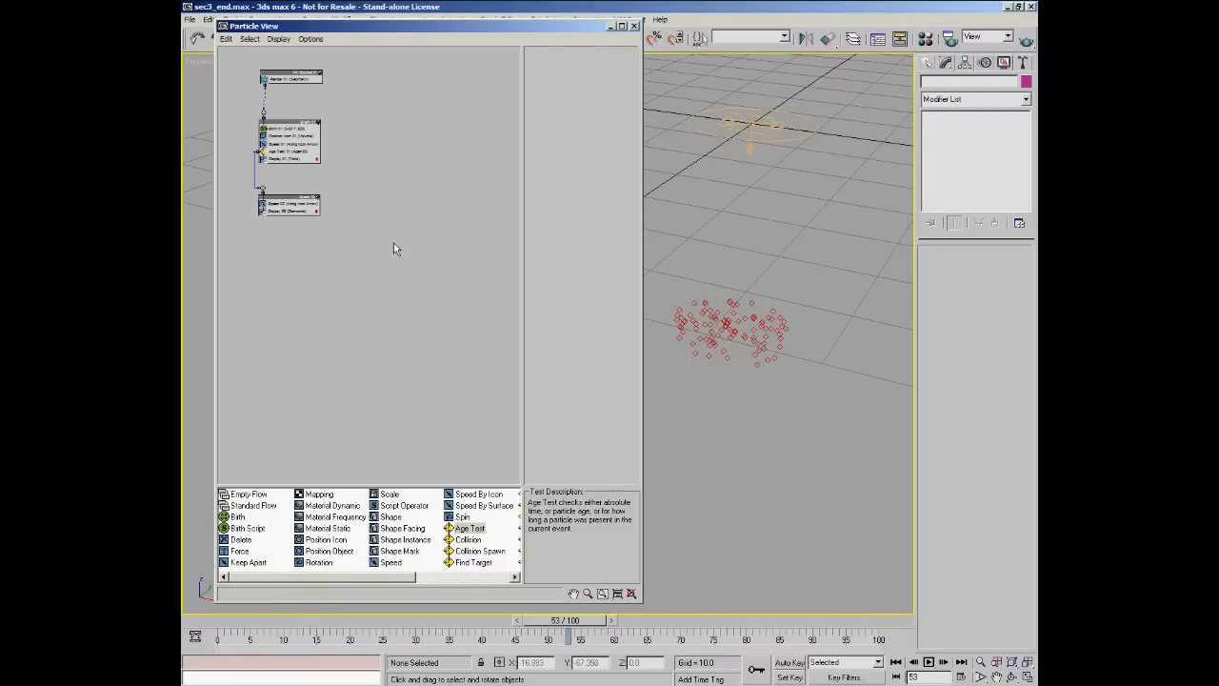
middle_drag(326, 158, 330, 234)
- Region-zoom on the Event 01 operators and examine Speed 01, Age Test 01 and Display 01 up close
click(602, 594)
drag(253, 185, 331, 225)
drag(515, 340, 522, 261)
drag(237, 88, 390, 198)
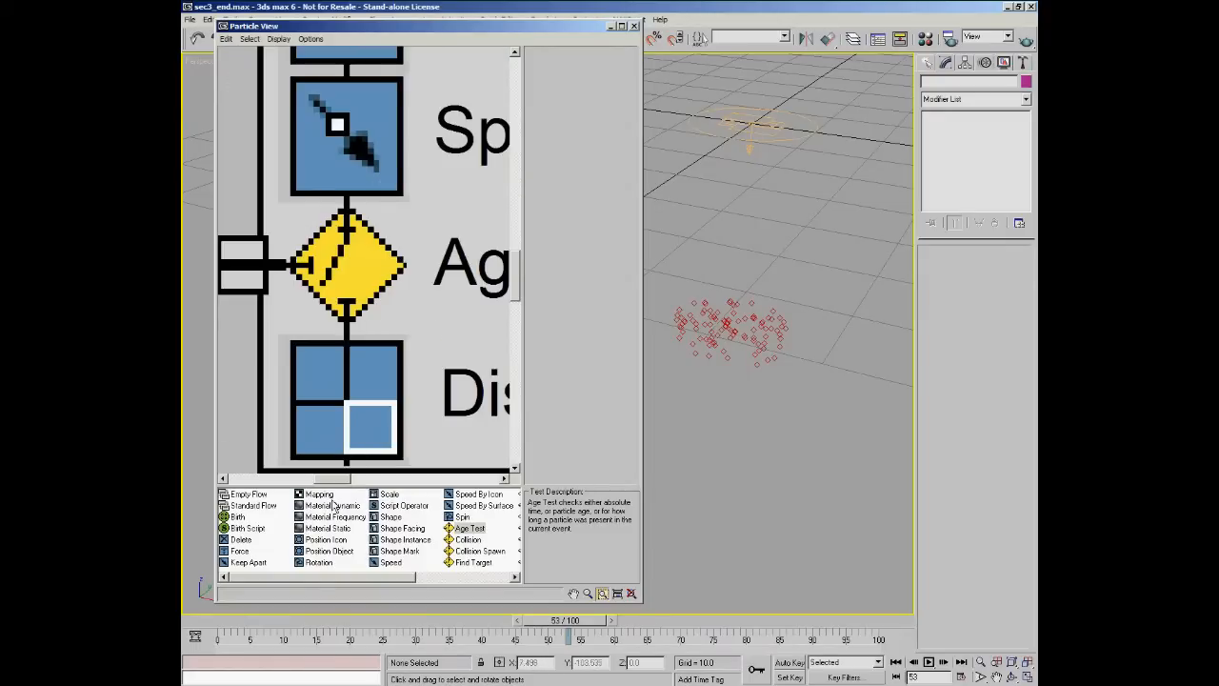
drag(325, 479, 371, 483)
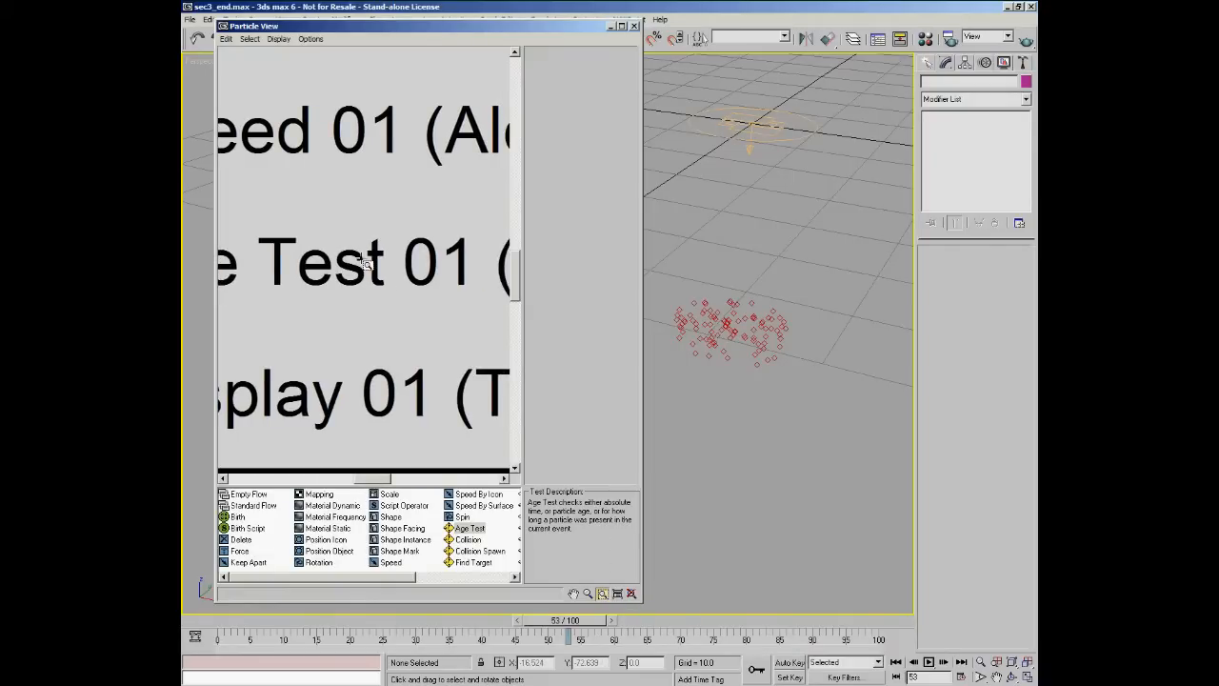
- Fit the whole flow diagram in the event display and reset it to the default zoom
click(587, 593)
drag(362, 249, 379, 277)
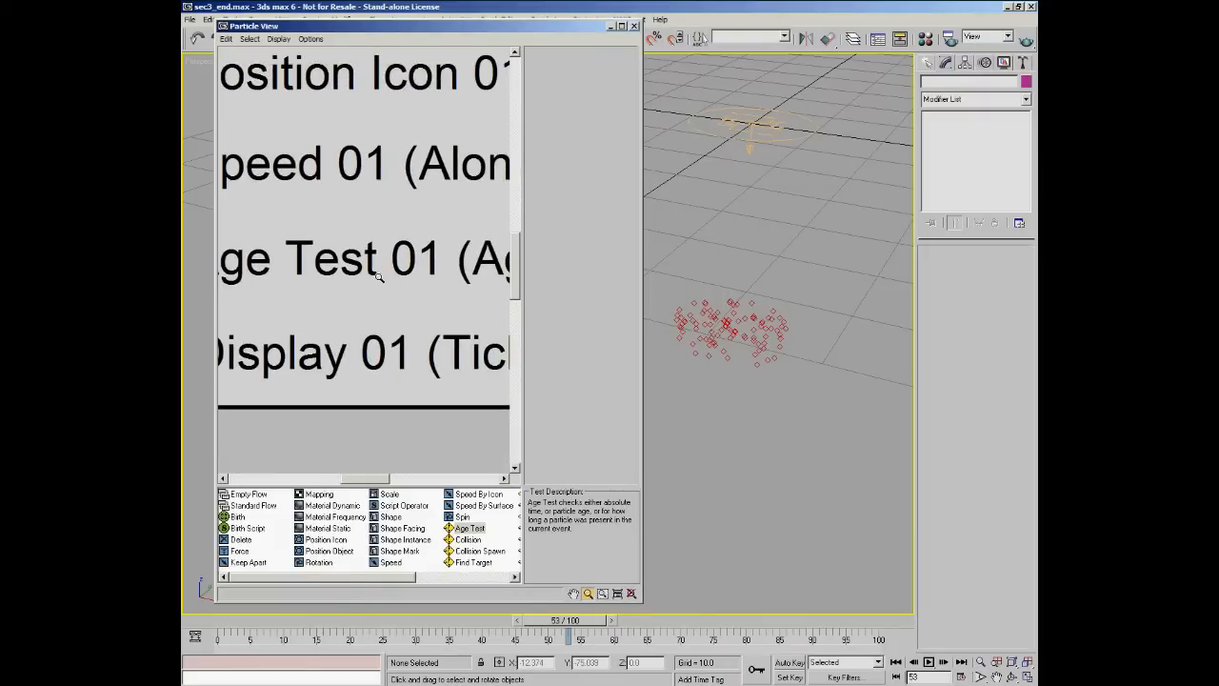
click(617, 593)
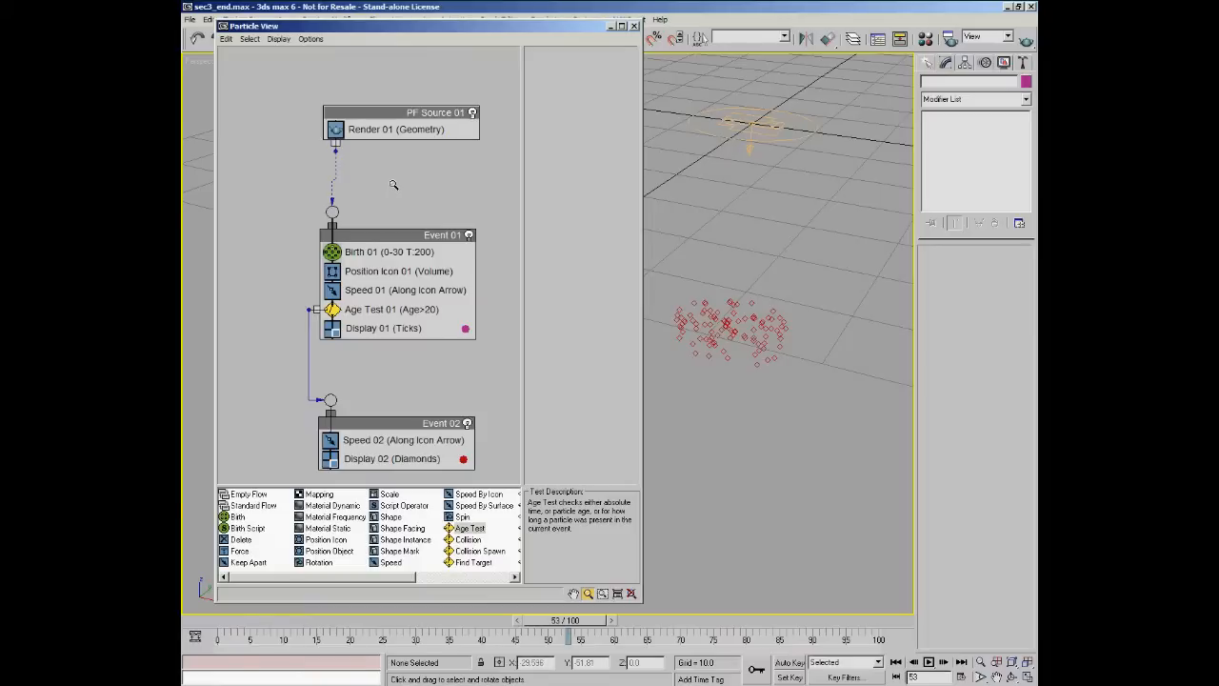
click(631, 594)
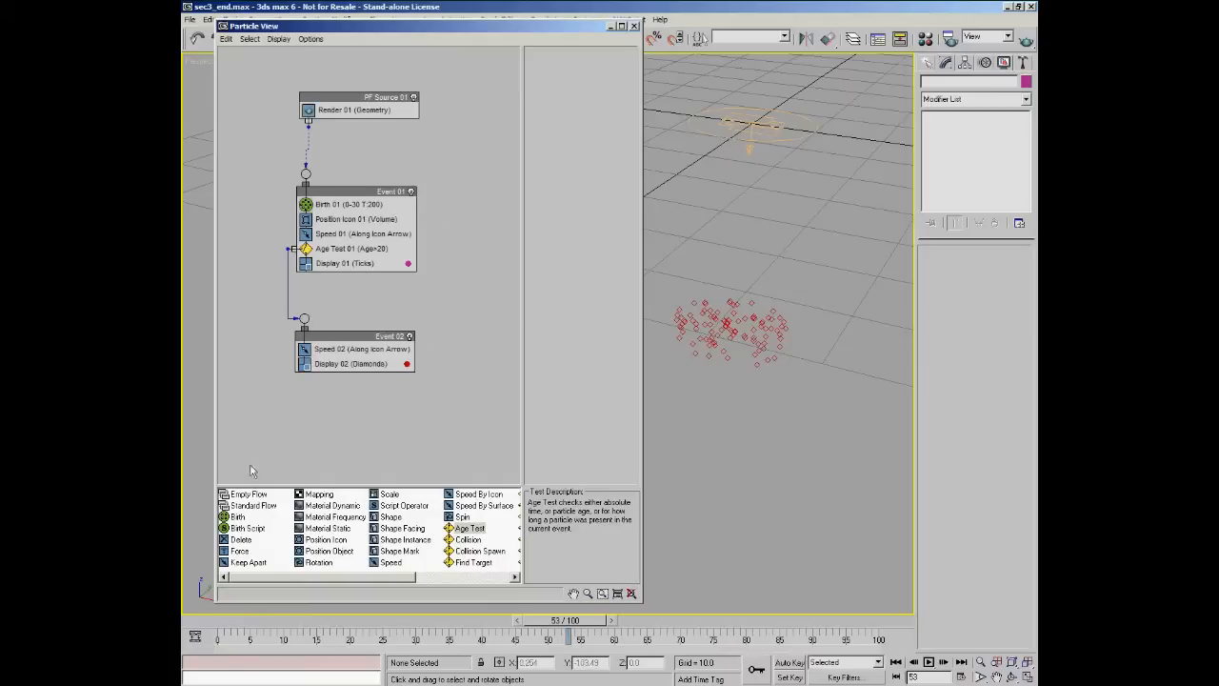
- Maximize Particle View, move the PF Source 01 node slightly up, and shift the whole flow slightly as one selection
click(623, 28)
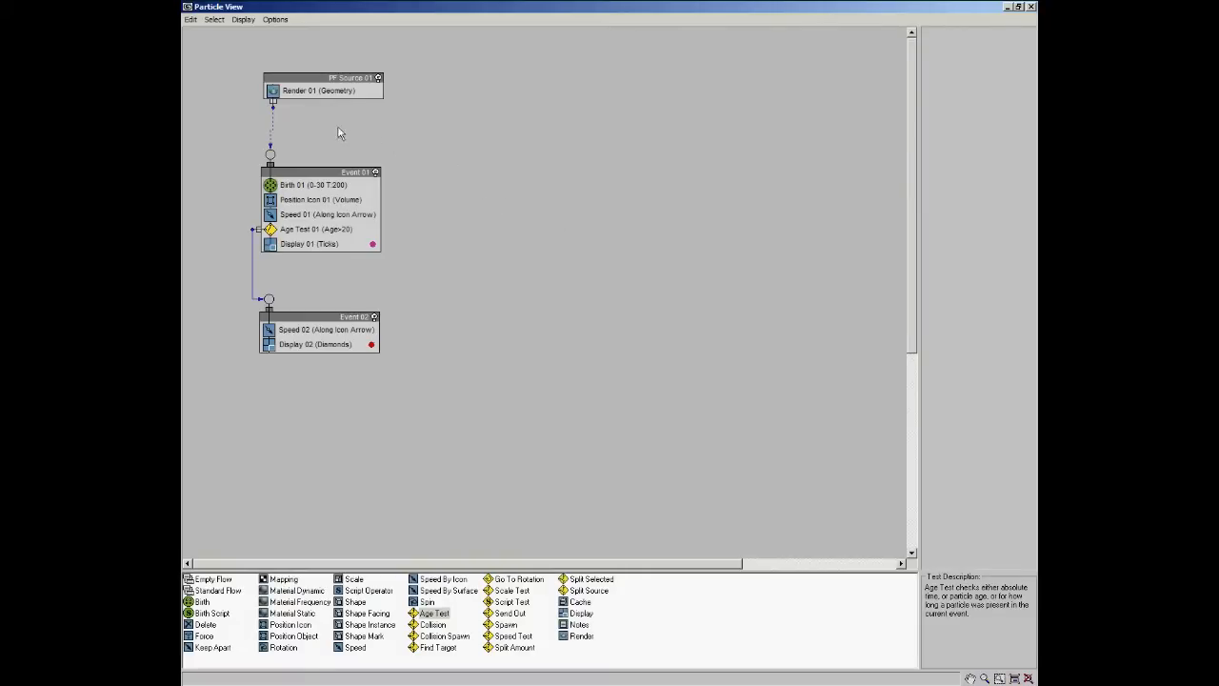
click(324, 88)
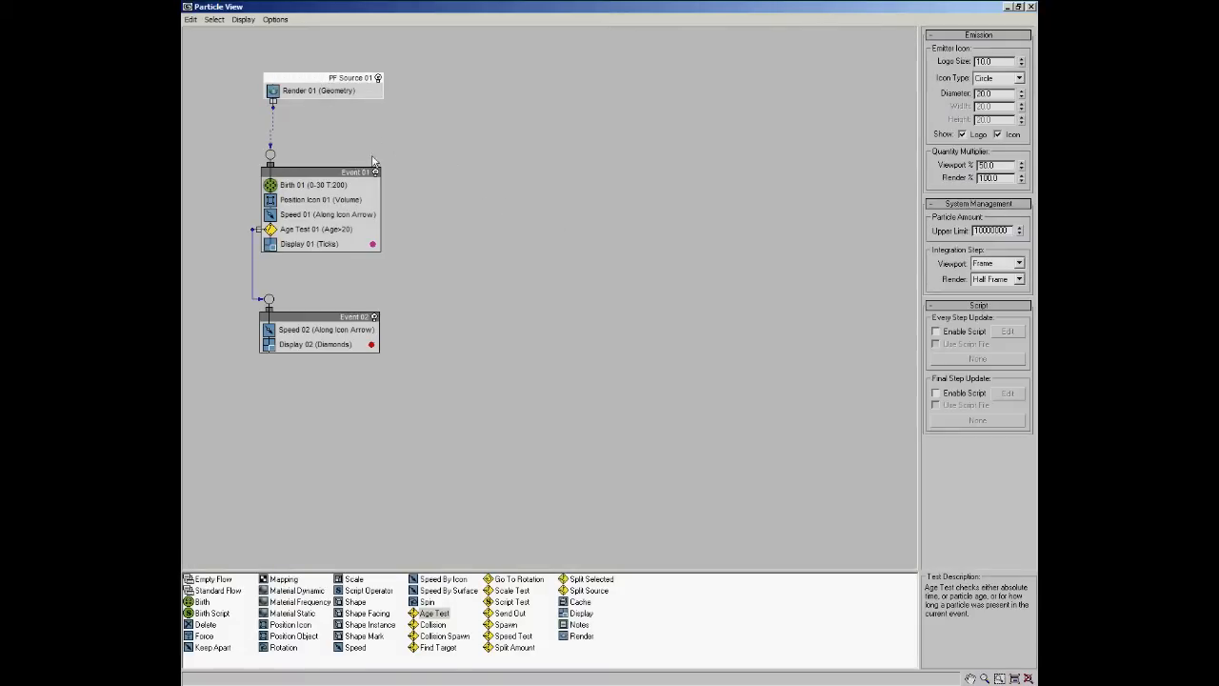
click(316, 80)
click(323, 79)
drag(322, 82, 347, 72)
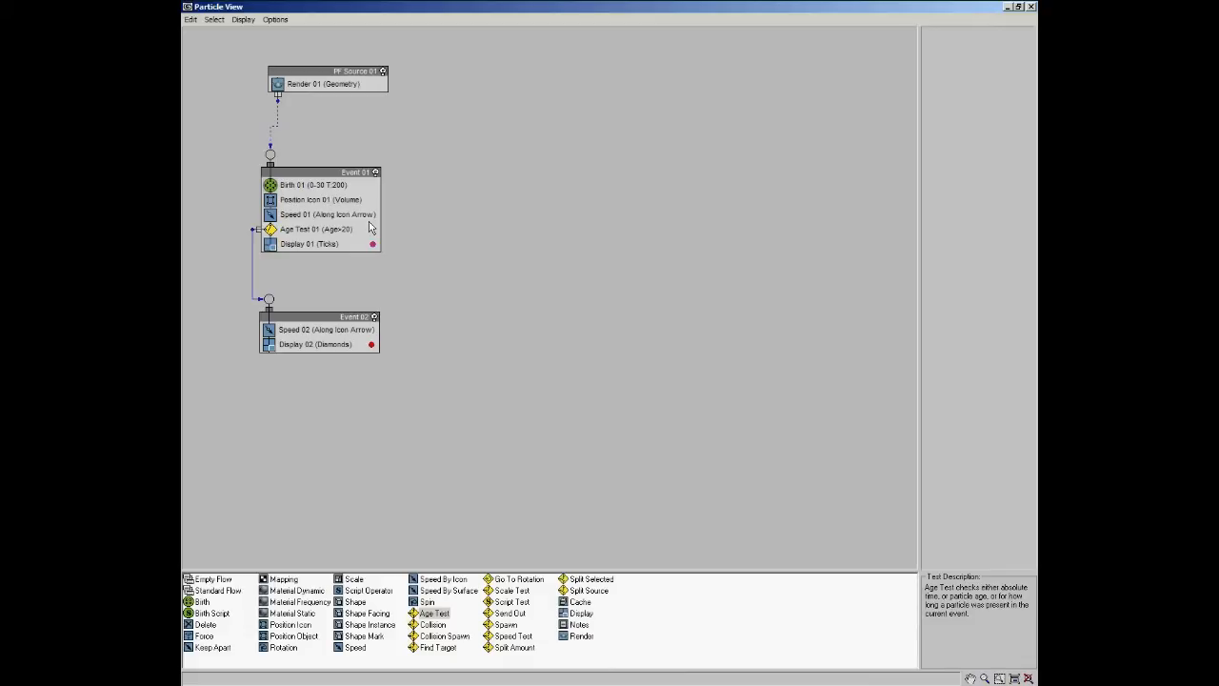
drag(429, 55, 218, 367)
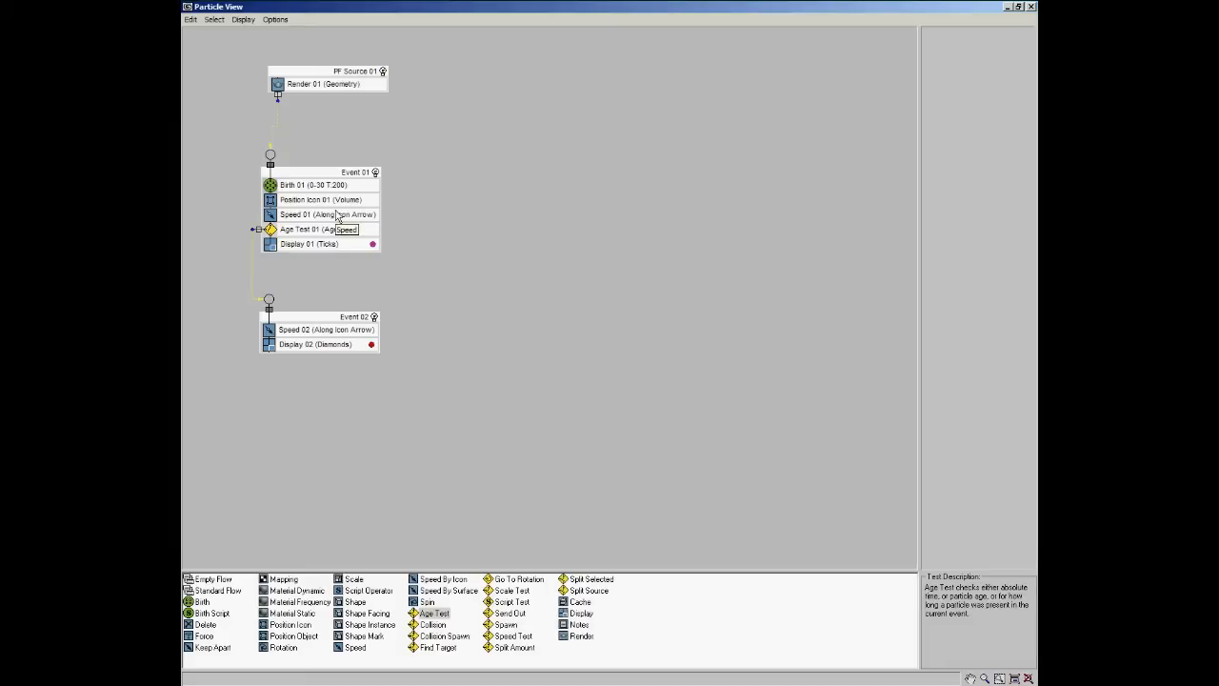
mouse_move(313, 173)
mouse_down()
mouse_move(337, 172)
mouse_move(427, 263)
mouse_move(504, 148)
mouse_move(309, 166)
mouse_up()
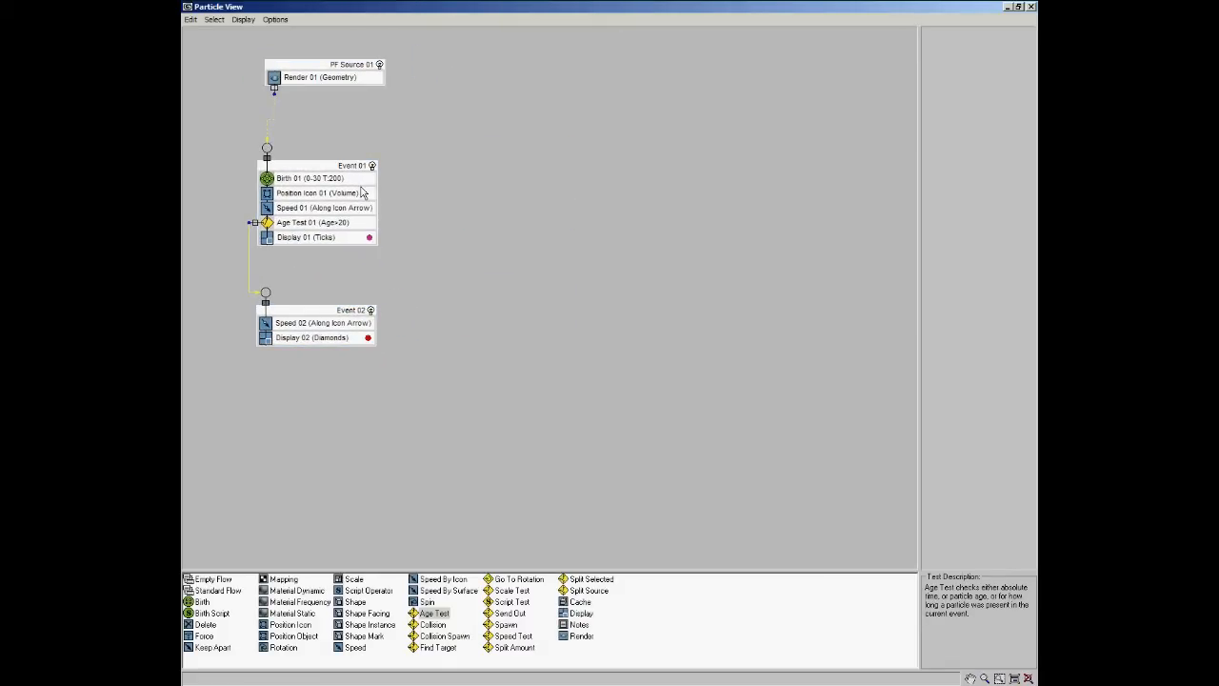
- Delete the wire between Age Test 01 and Event 02, and reconnect the test's output to the event's input
drag(426, 276, 203, 391)
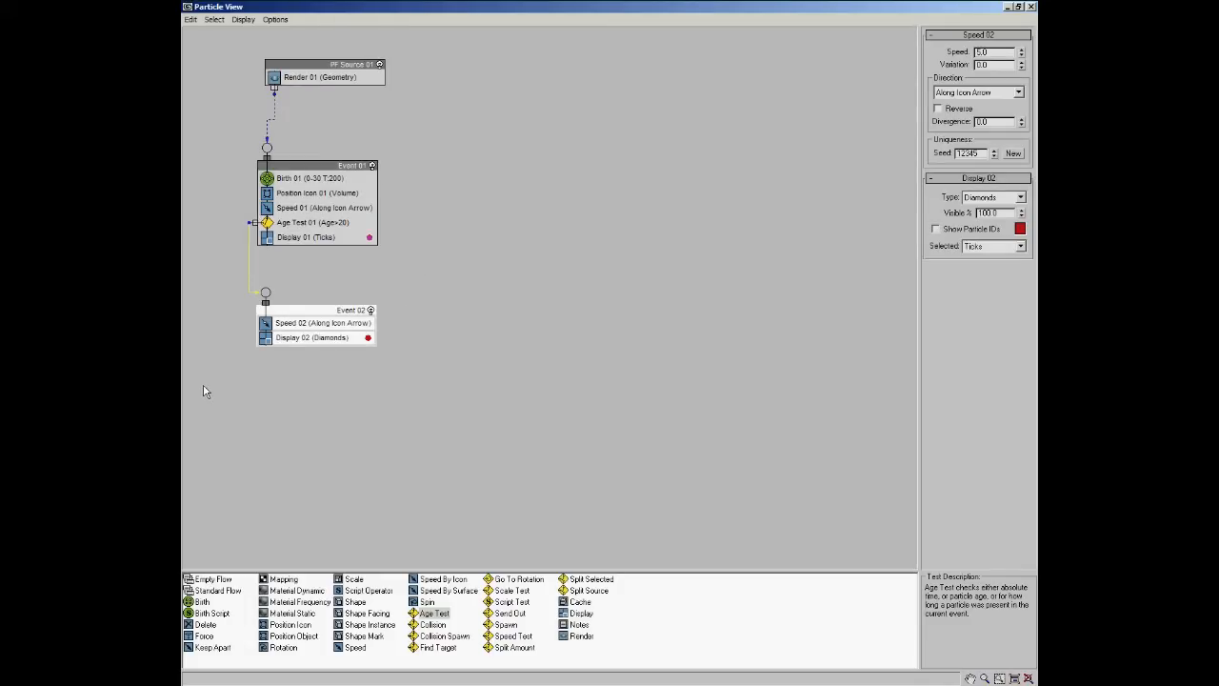
click(224, 268)
drag(308, 268, 225, 274)
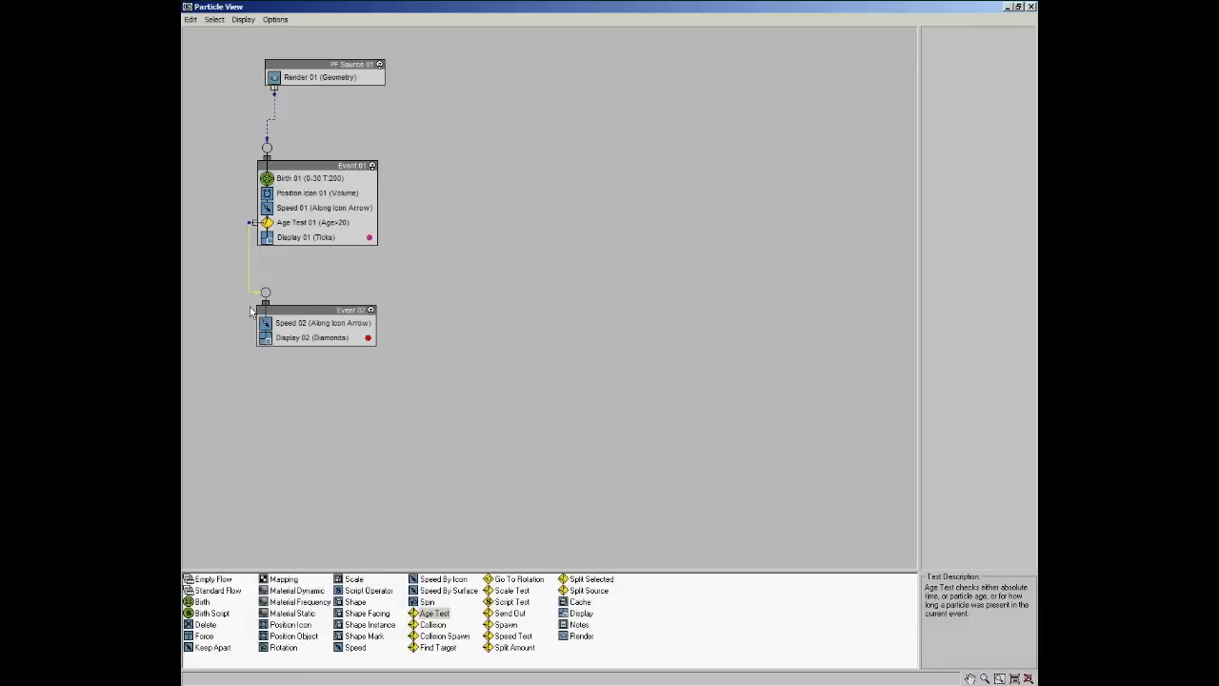
key(Delete)
drag(248, 221, 265, 292)
- Reposition Event 01 between PF Source 01 and Event 02, slightly right of both, and shift the whole flow left
drag(326, 172, 441, 179)
drag(561, 134, 335, 292)
drag(245, 51, 667, 502)
mouse_move(390, 181)
mouse_down()
mouse_move(506, 189)
mouse_move(376, 184)
mouse_up()
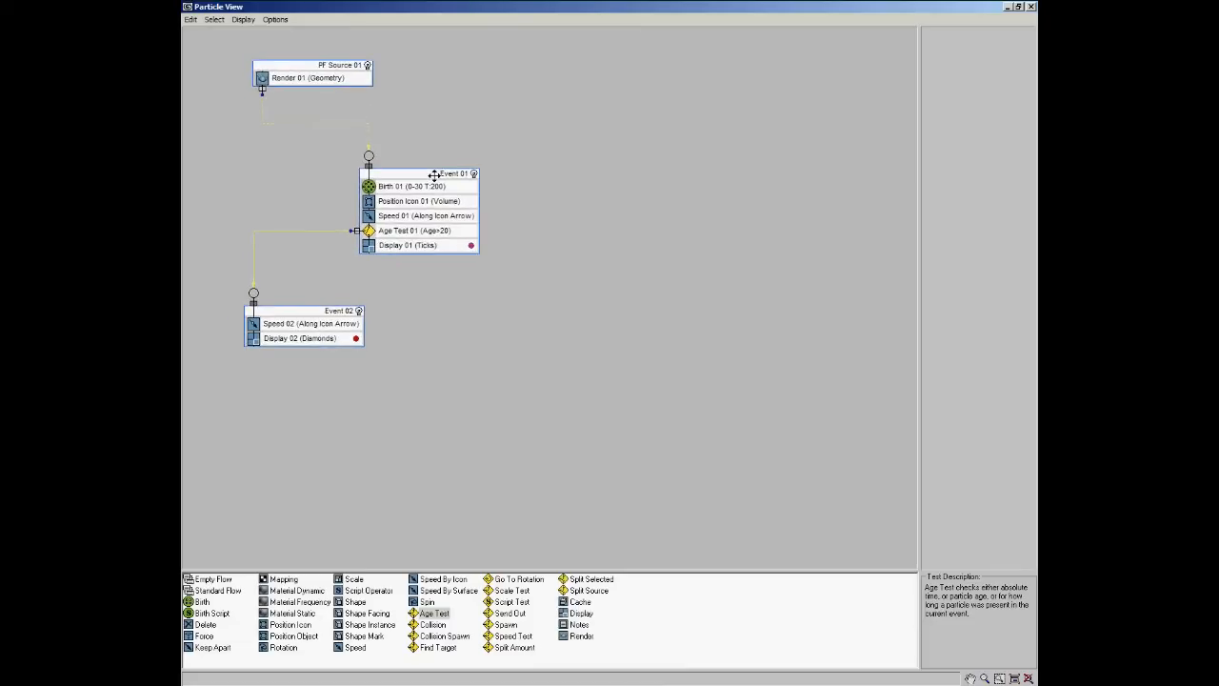
drag(409, 174, 320, 159)
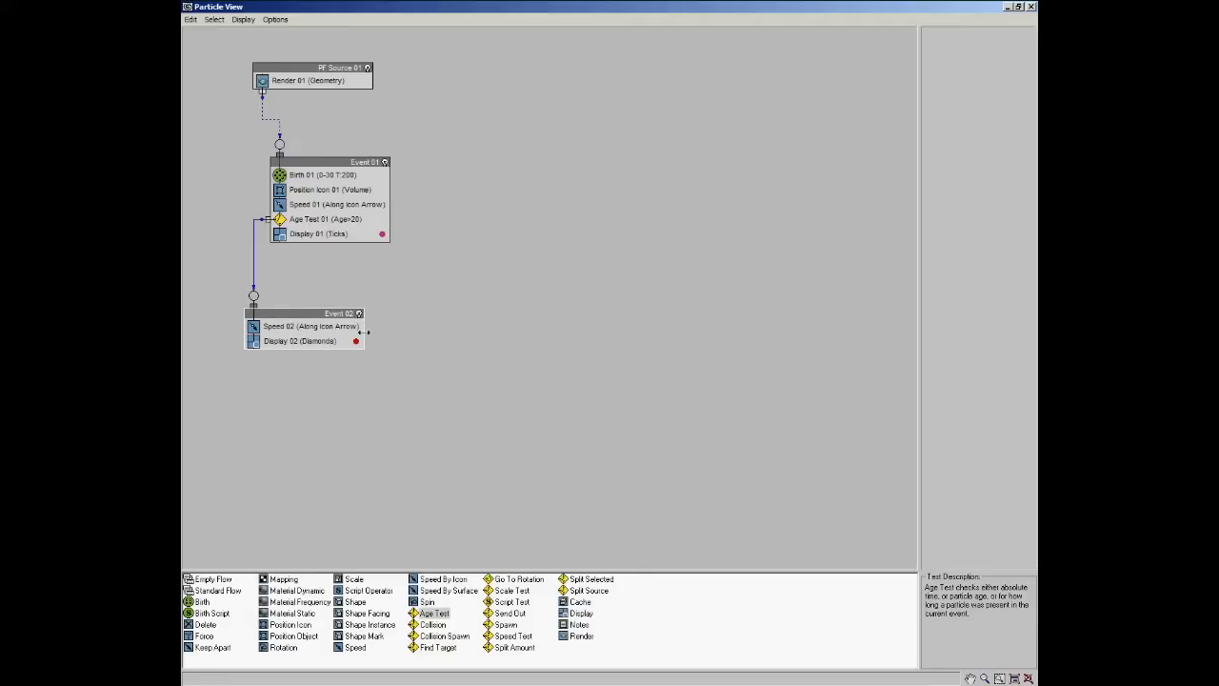
- Widen the Event 02, Event 01 and PF Source 01 boxes well beyond their operator names
drag(364, 331, 514, 327)
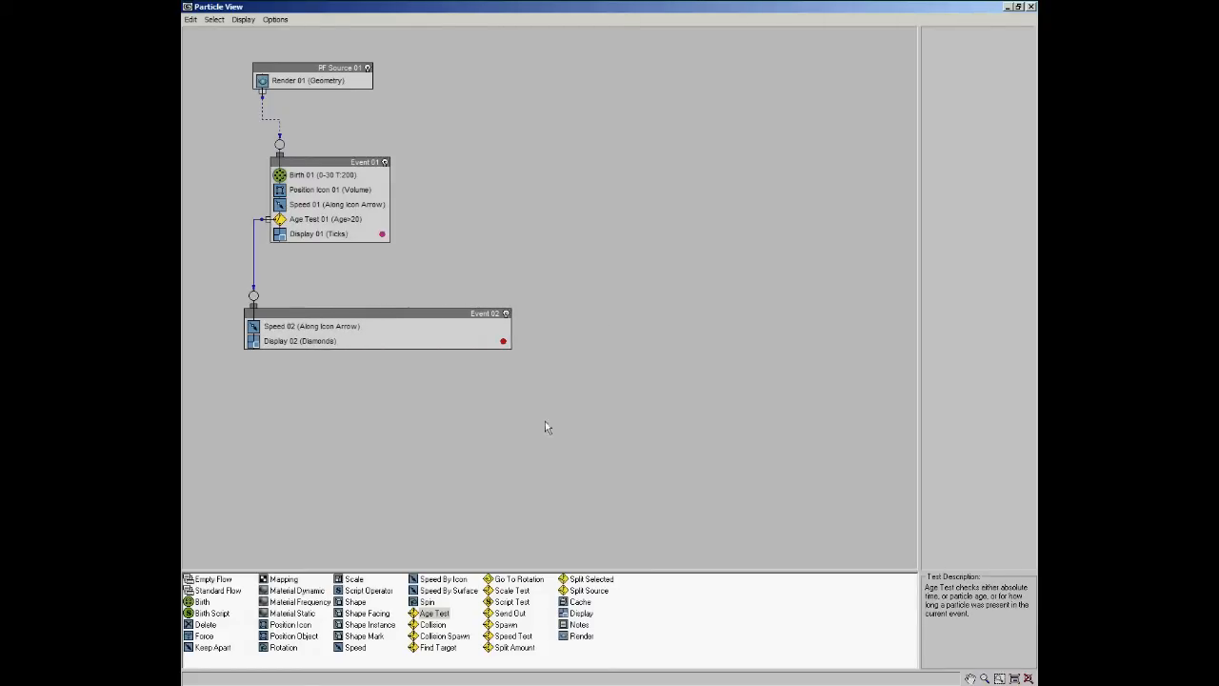
drag(390, 190, 490, 201)
drag(372, 86, 466, 86)
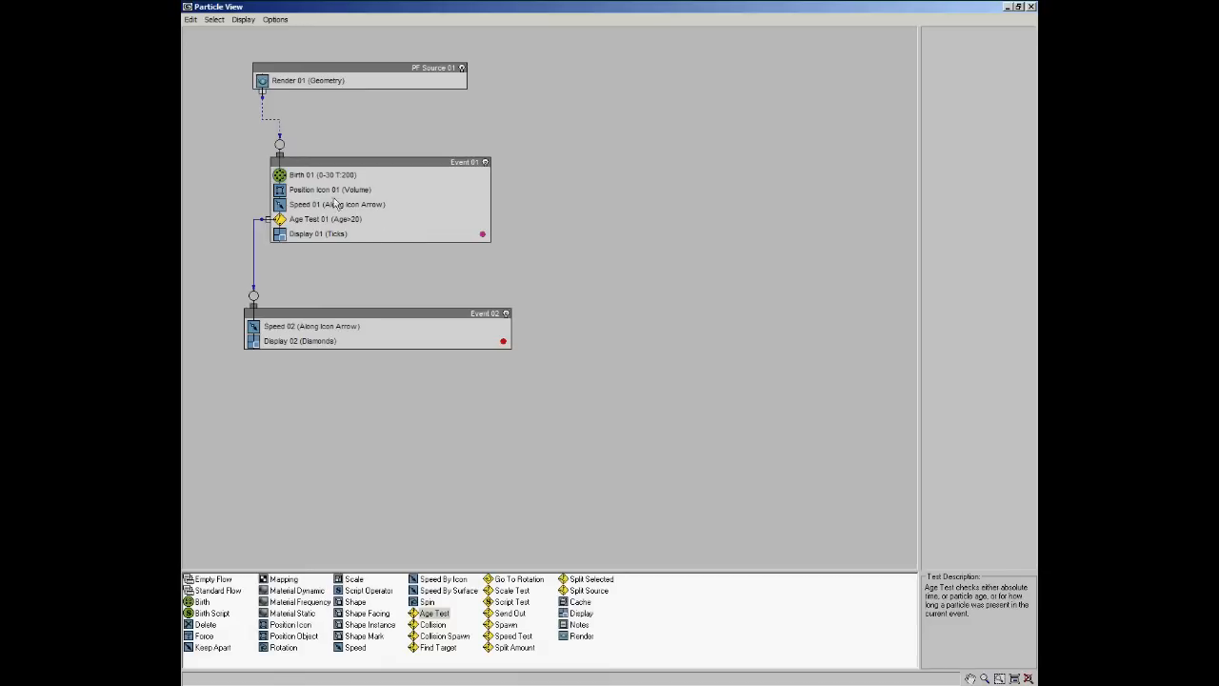
click(328, 192)
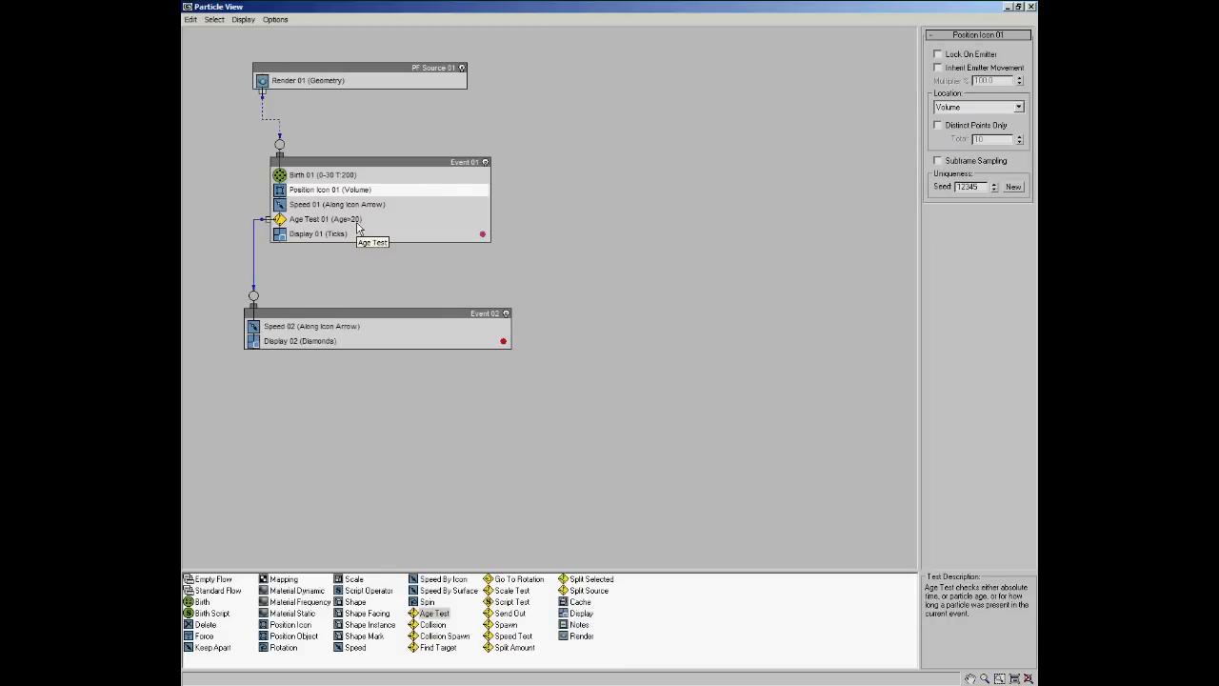
drag(490, 205, 555, 207)
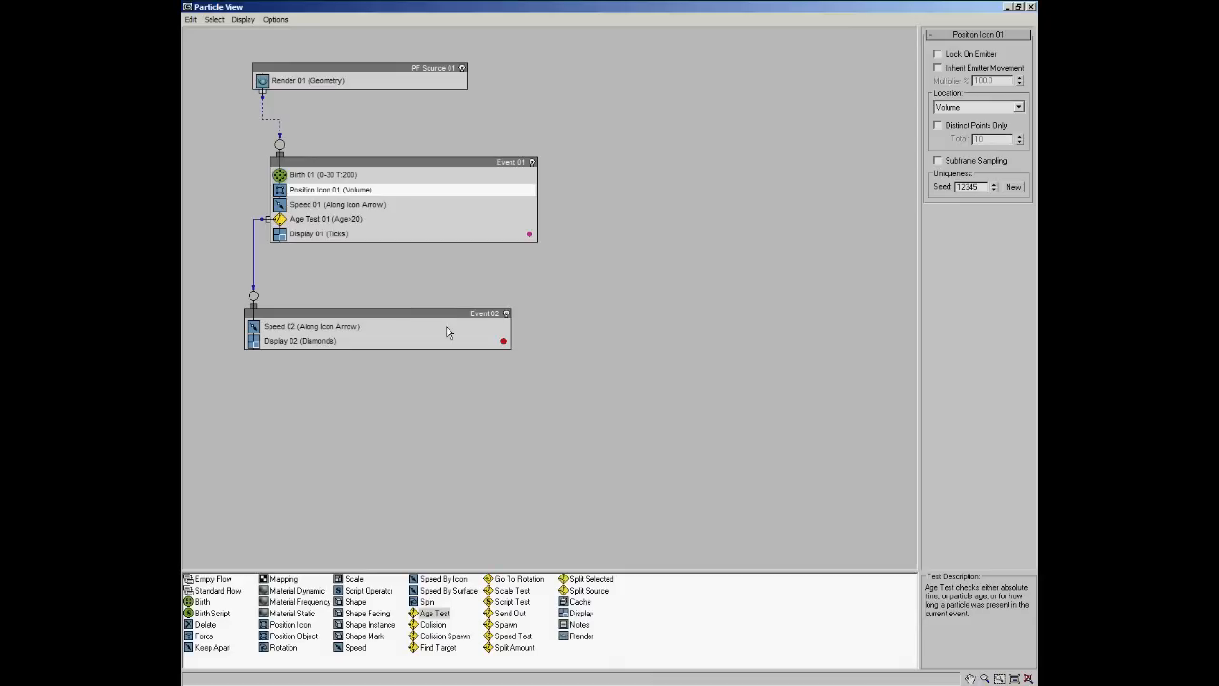
- Narrow the Event 01, PF Source 01 and Event 02 boxes to just beyond their operator names
drag(537, 194, 435, 194)
drag(464, 81, 372, 84)
drag(511, 333, 407, 337)
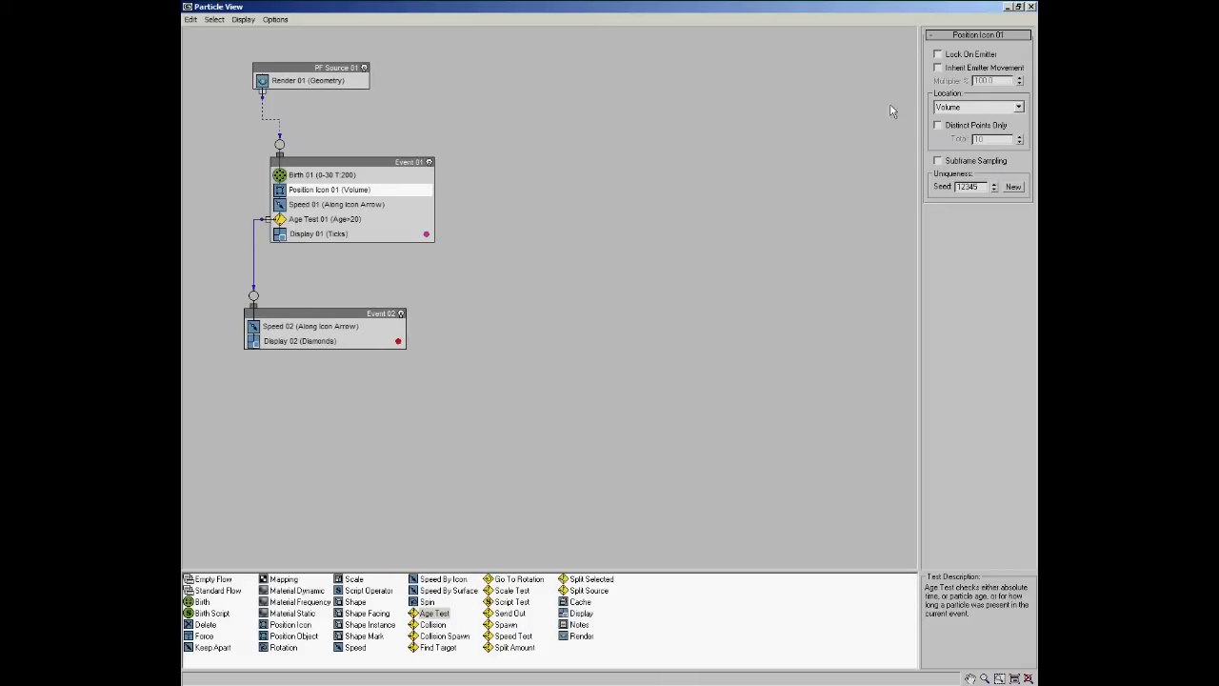
- Restore Particle View to a floating window beside the viewport, nudge Event 01 slightly down, and leave no event selected
click(1019, 7)
drag(551, 25, 525, 39)
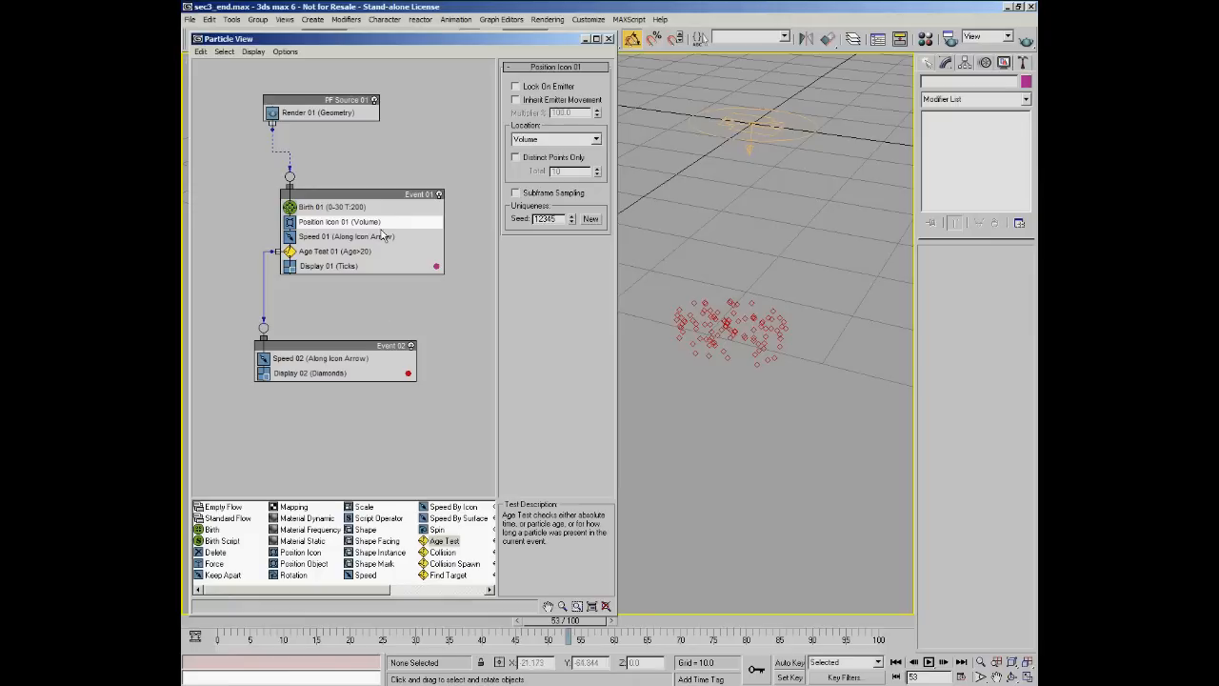
drag(362, 196, 360, 201)
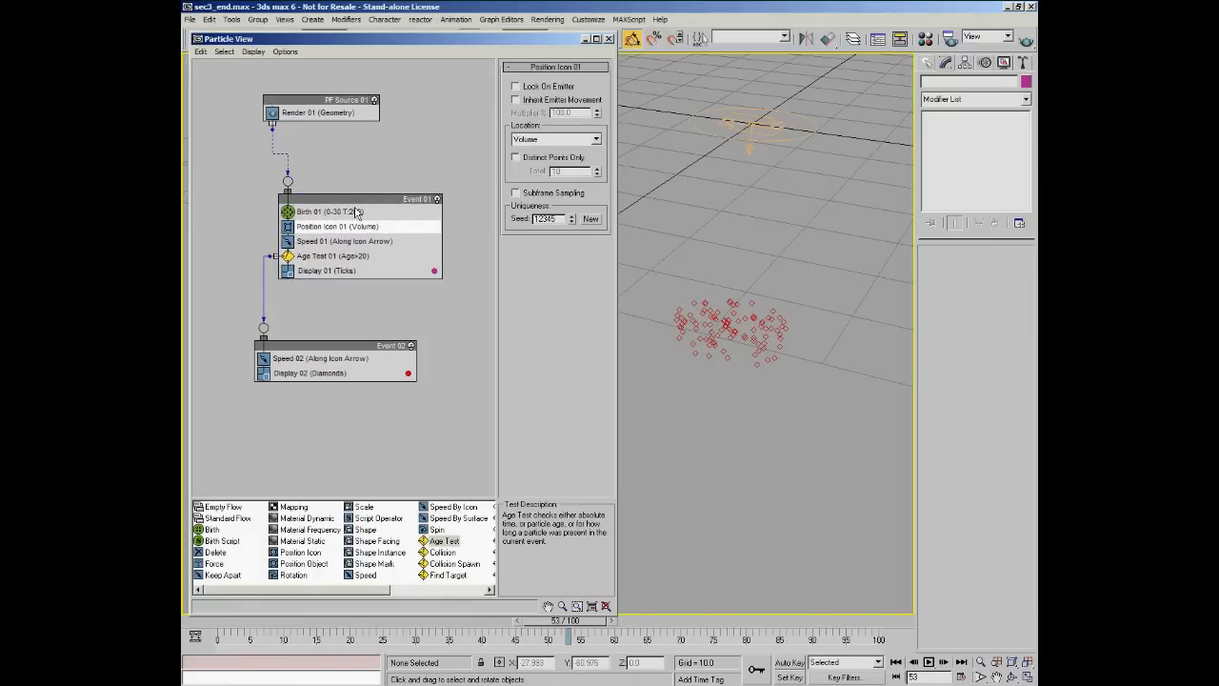
click(355, 346)
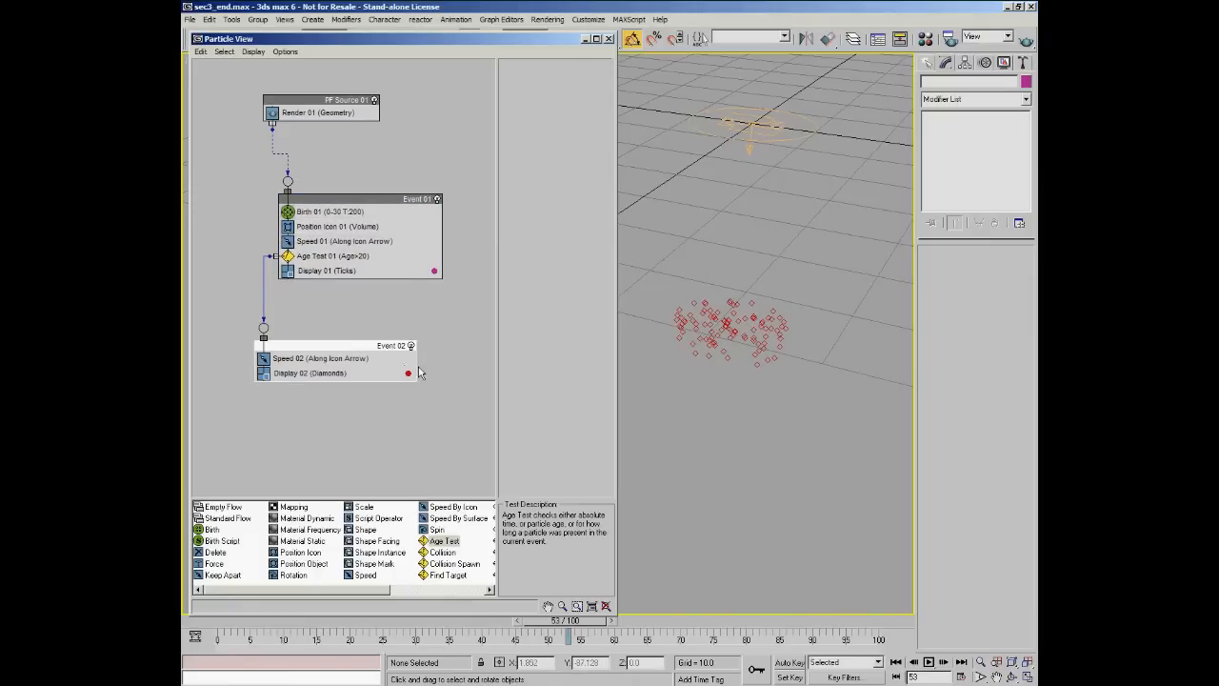
click(467, 371)
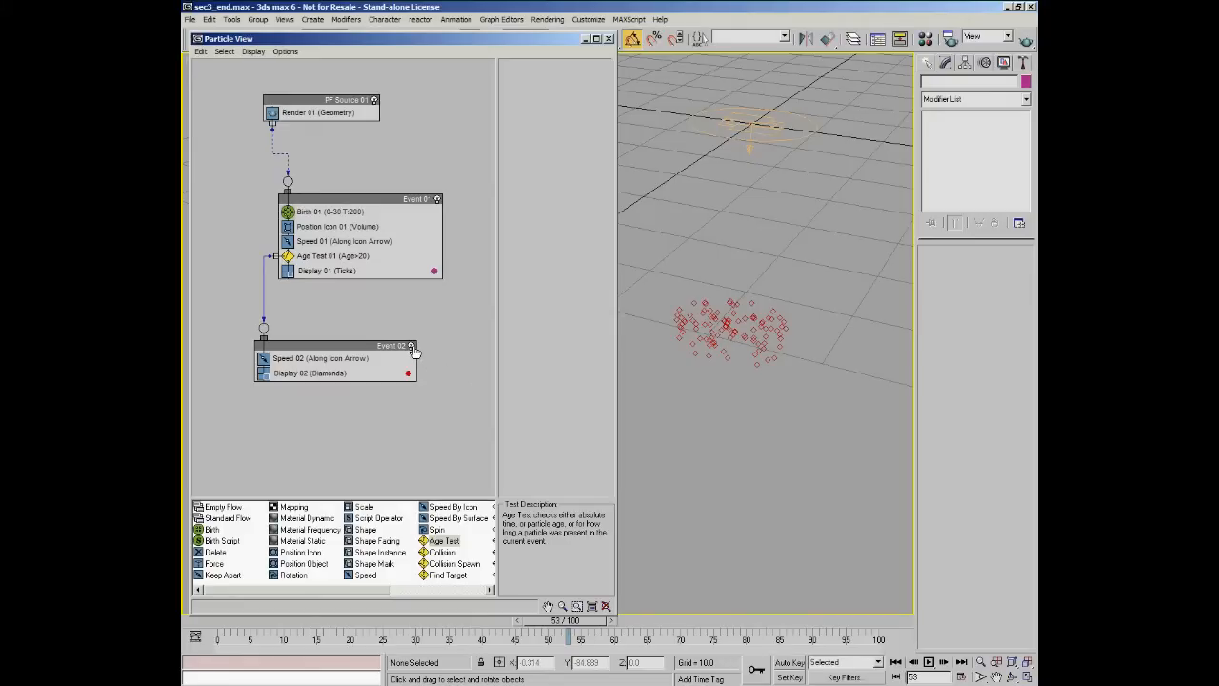
- Turn off Event 02, scrub the animation back to frame 0, and move the event box slightly closer to Event 01
click(412, 347)
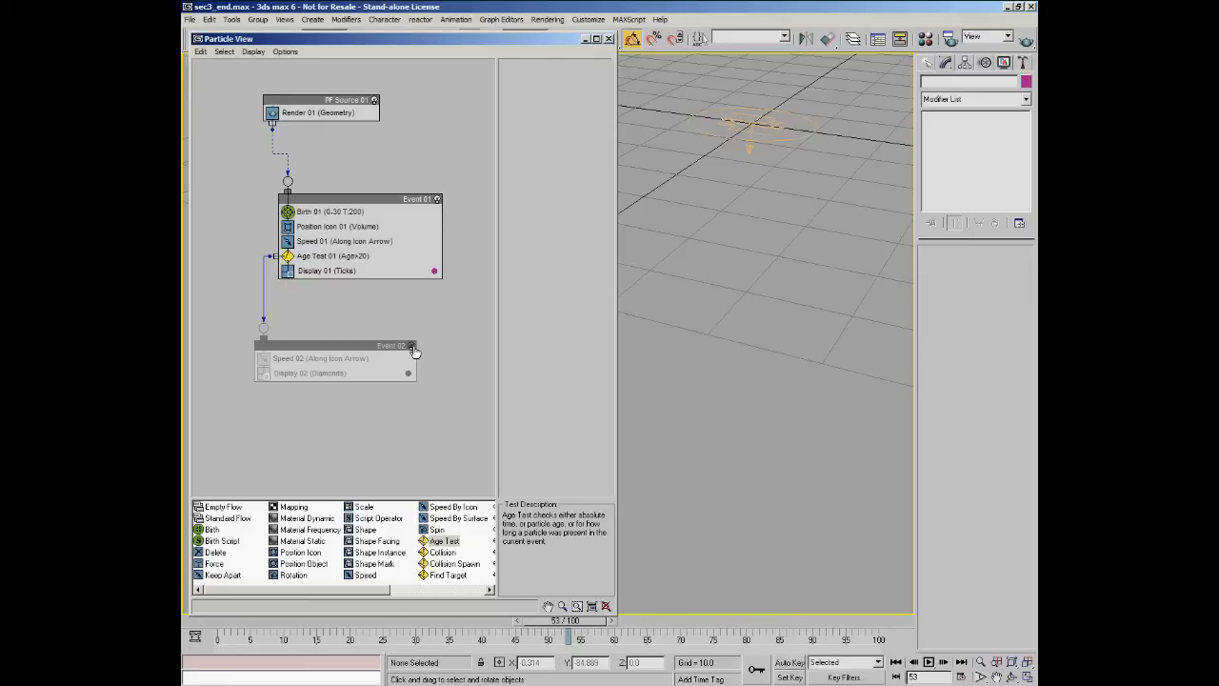
mouse_move(412, 616)
mouse_down()
mouse_move(412, 598)
mouse_move(252, 622)
mouse_move(600, 628)
mouse_move(249, 633)
mouse_move(435, 648)
mouse_move(690, 636)
mouse_move(736, 655)
mouse_move(519, 636)
mouse_move(229, 636)
mouse_move(572, 636)
mouse_move(319, 636)
mouse_move(234, 617)
mouse_up()
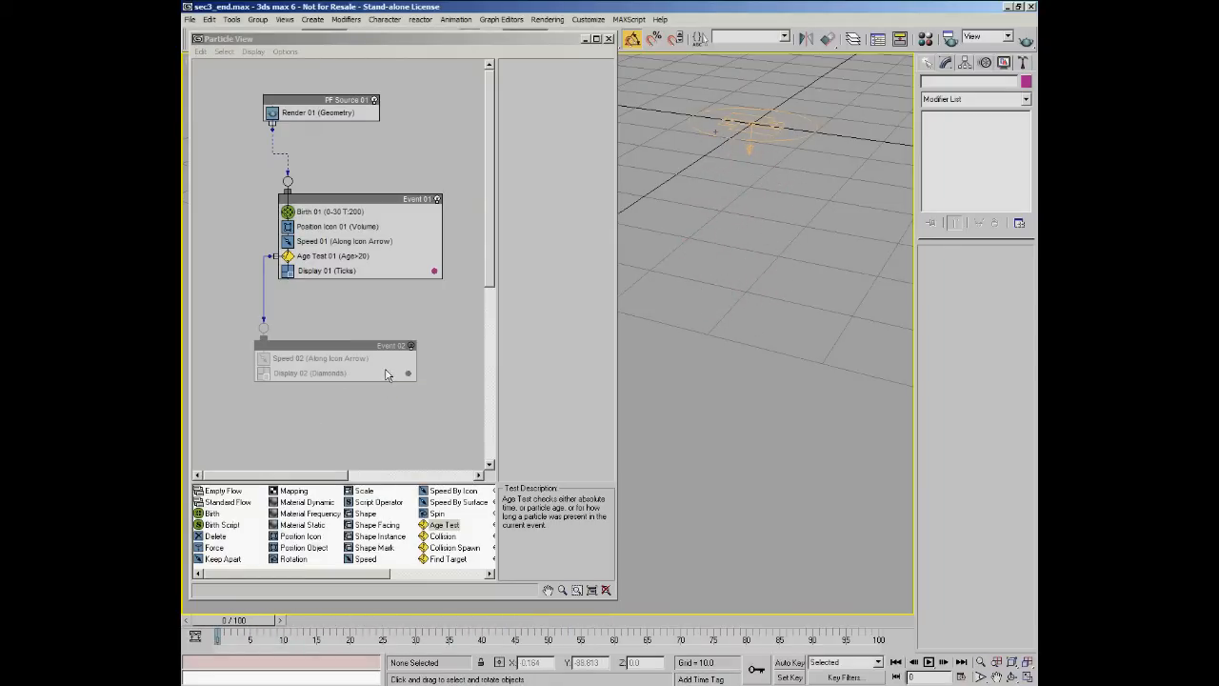
drag(378, 347, 374, 330)
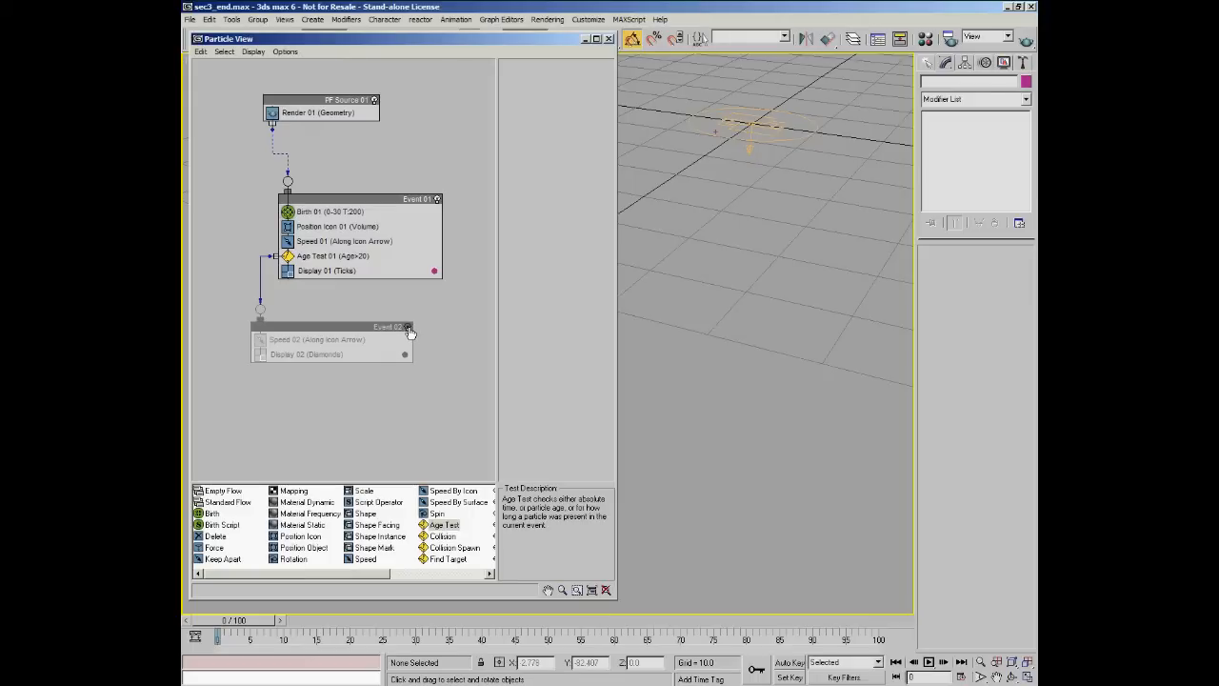
- Turn off Event 01 as well, scrub the animation back to frame 0, and turn both events on again
click(437, 199)
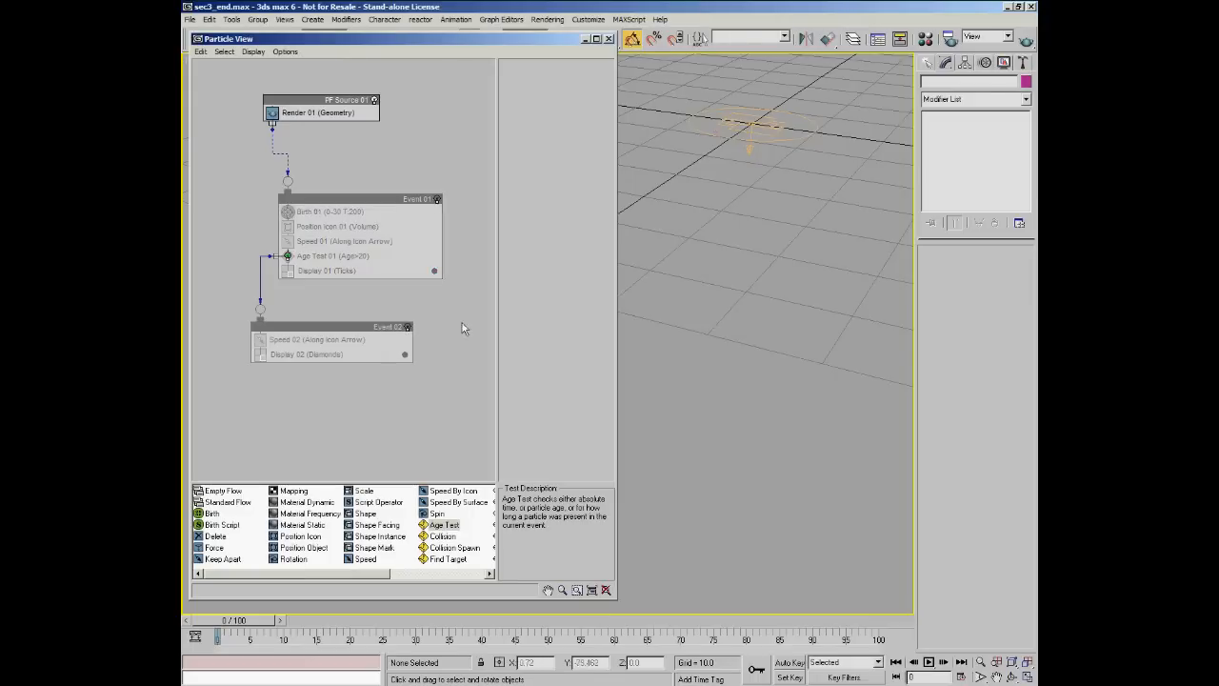
mouse_move(228, 624)
mouse_down()
mouse_move(726, 637)
mouse_move(228, 628)
mouse_move(730, 617)
mouse_move(219, 623)
mouse_up()
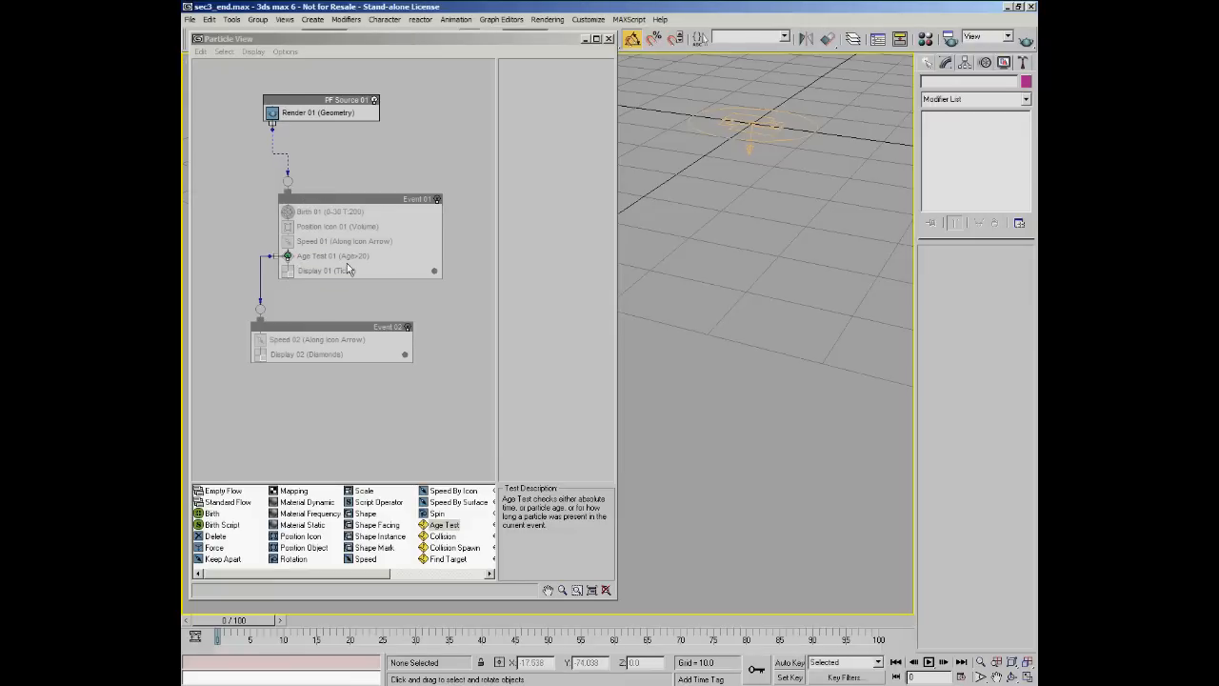
click(438, 200)
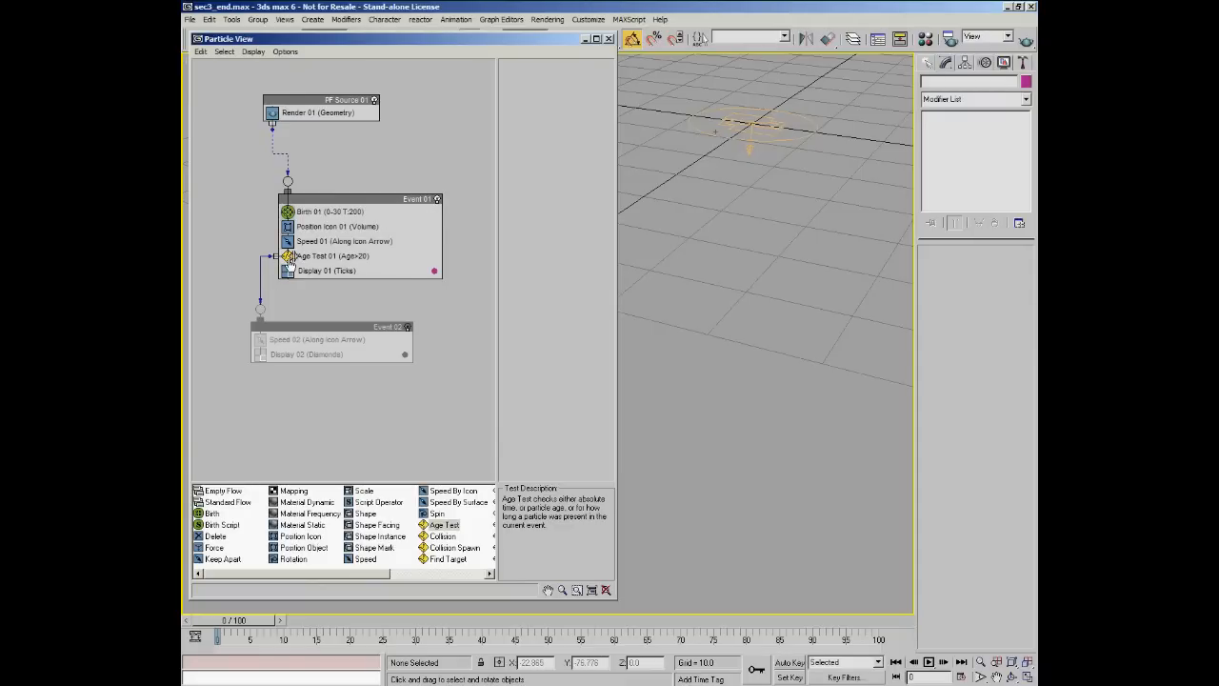
click(409, 328)
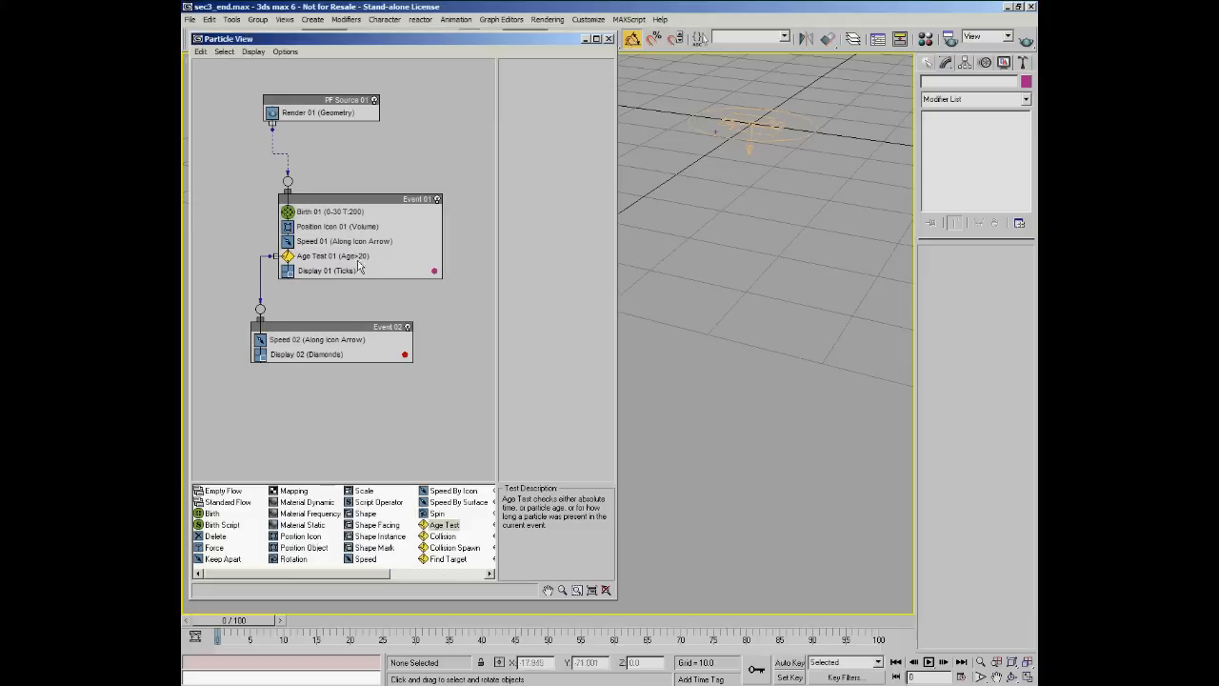
- Turn off only Event 01, scrub the animation with Event 02 still active, and turn Event 01 back on
click(437, 200)
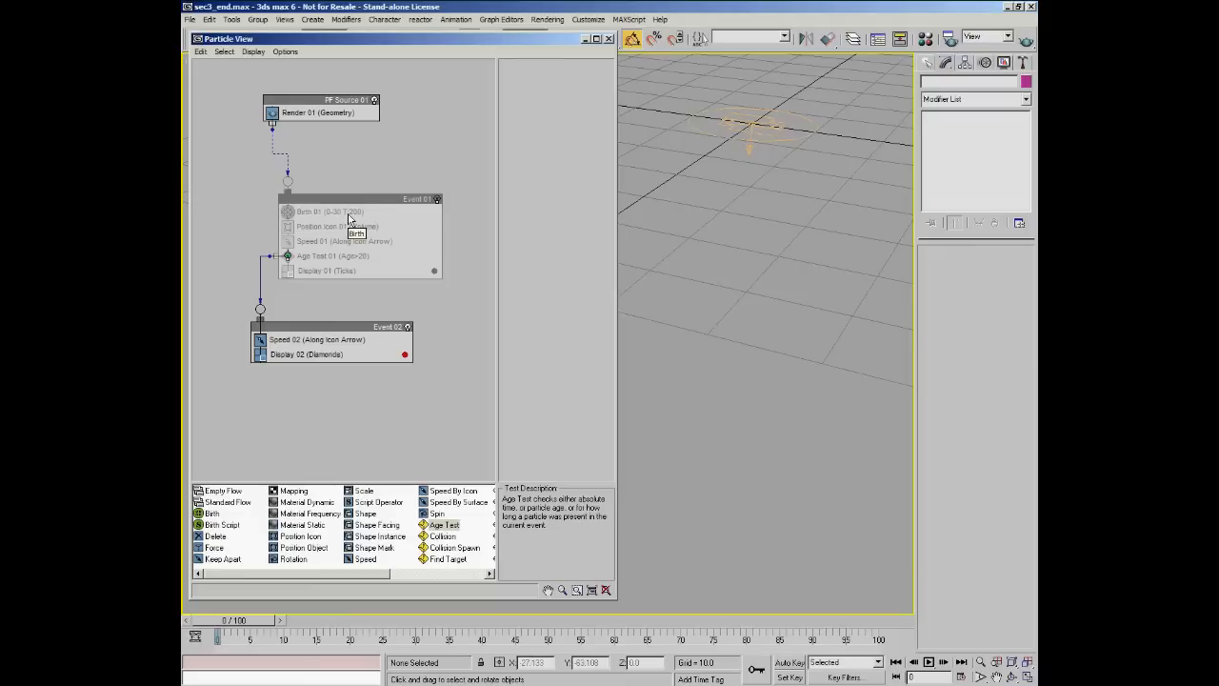
mouse_move(253, 620)
mouse_down()
mouse_move(534, 620)
mouse_move(392, 609)
mouse_move(487, 620)
mouse_move(234, 620)
mouse_move(531, 631)
mouse_move(228, 620)
mouse_up()
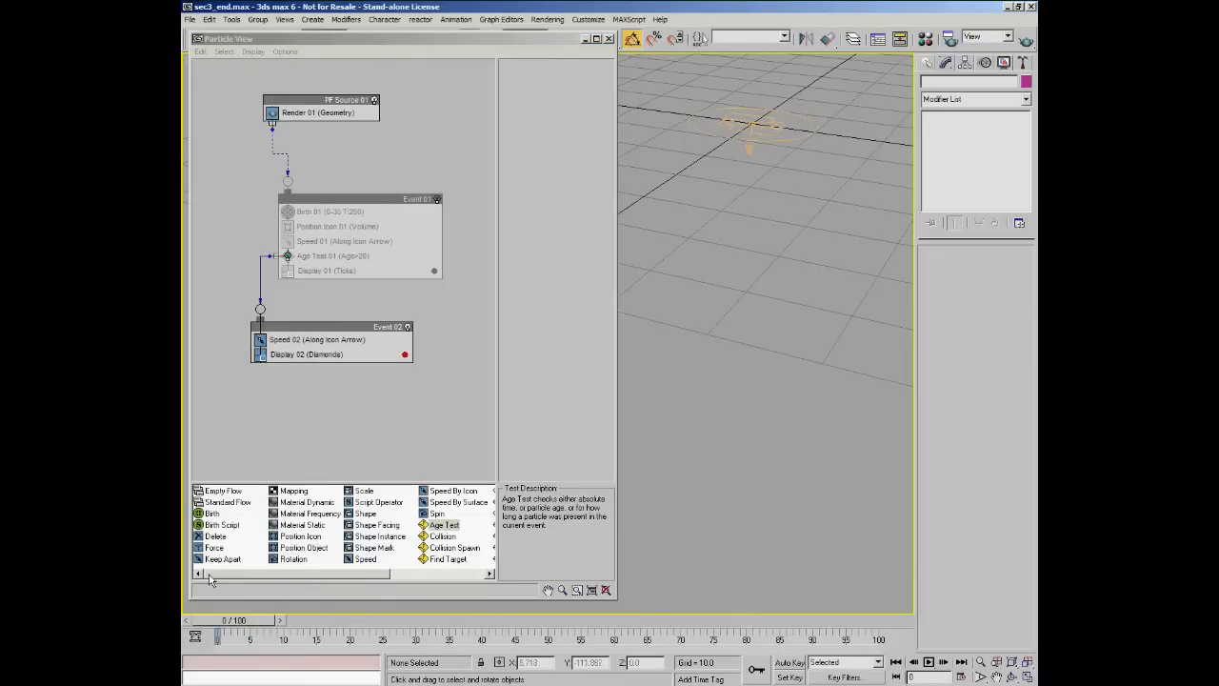
click(437, 199)
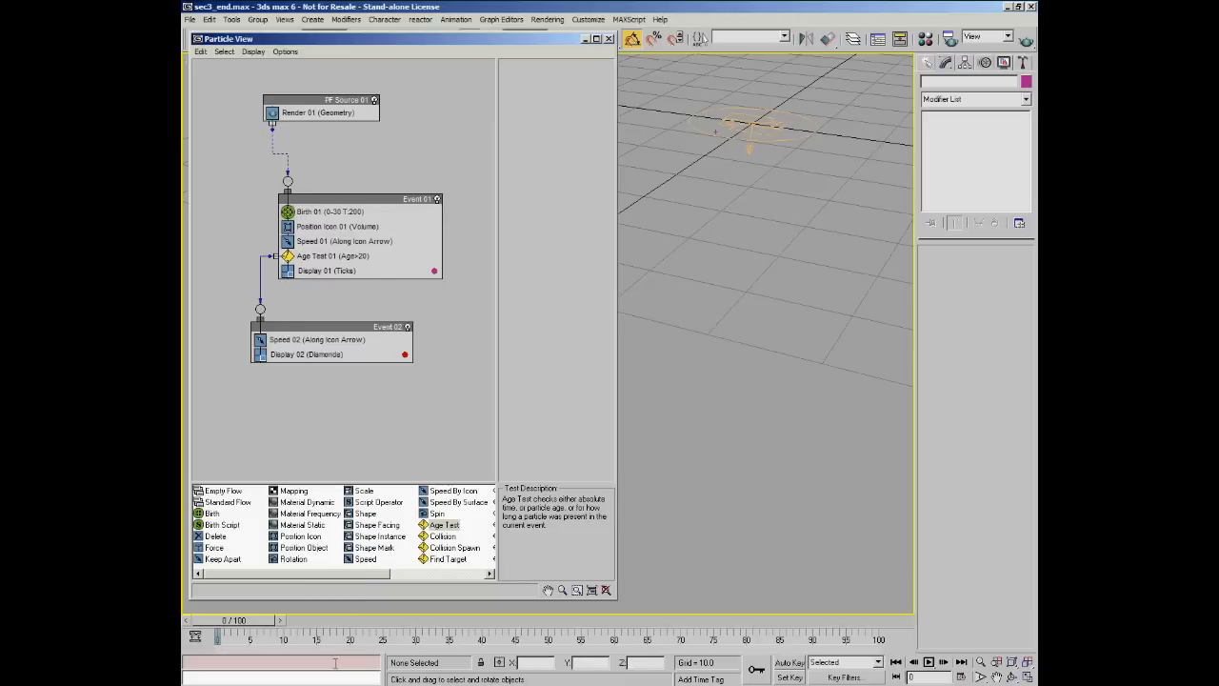
- At frame 35, turn off the Speed 01 operator in Event 01, scrub back to frame 0, and turn the operator on again
drag(252, 620, 472, 633)
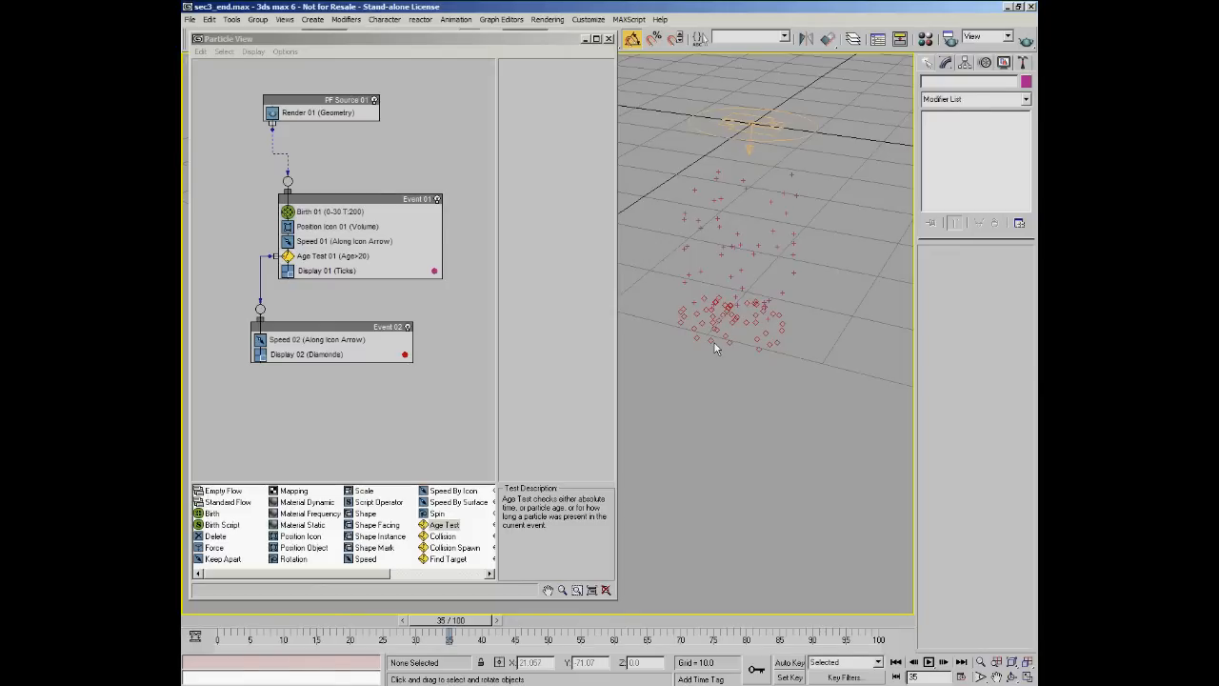
click(288, 241)
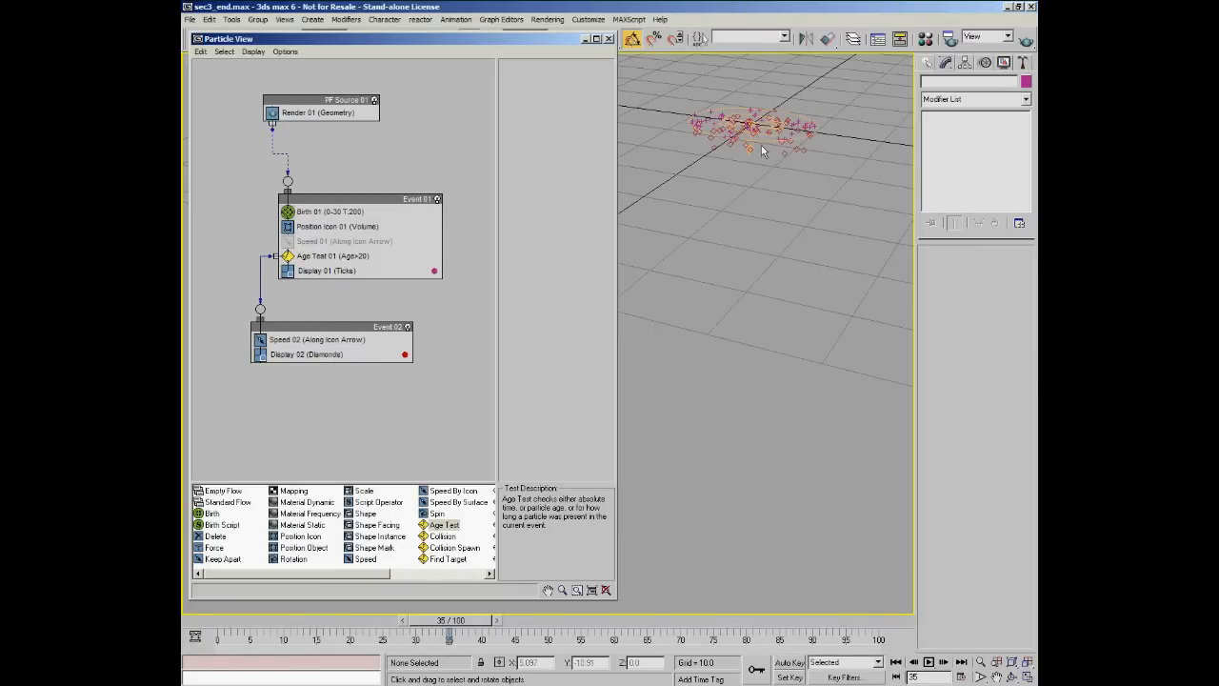
drag(448, 620, 233, 630)
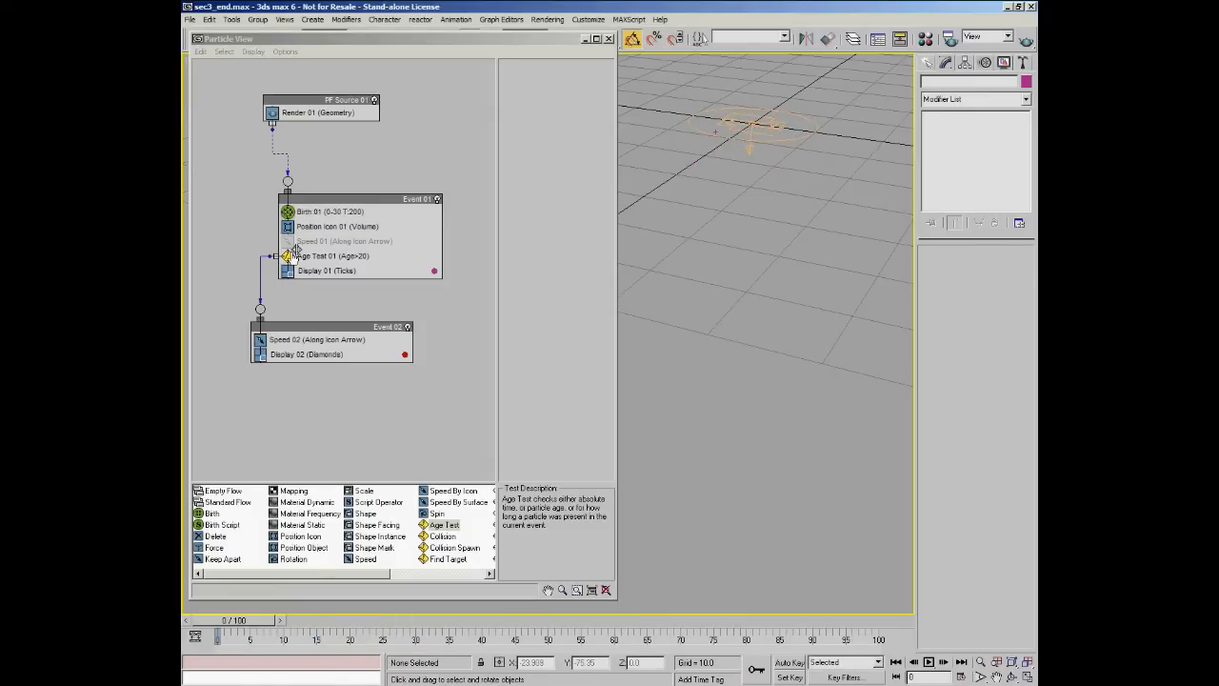
click(288, 255)
click(288, 255)
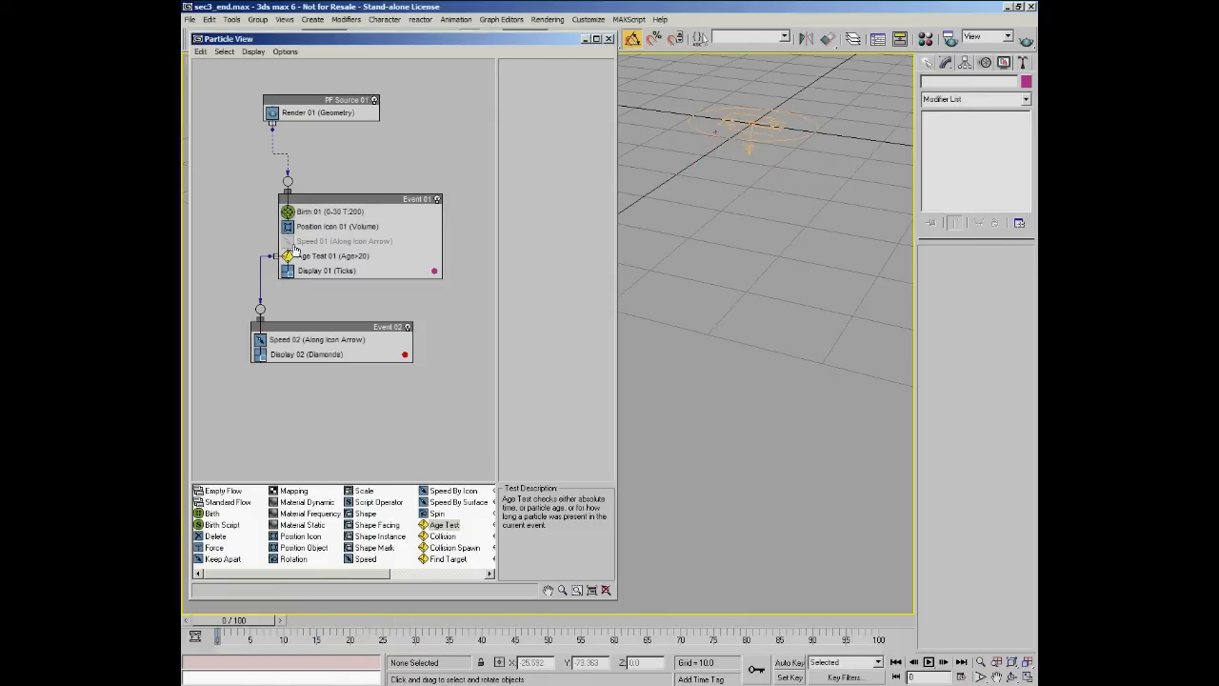
click(287, 241)
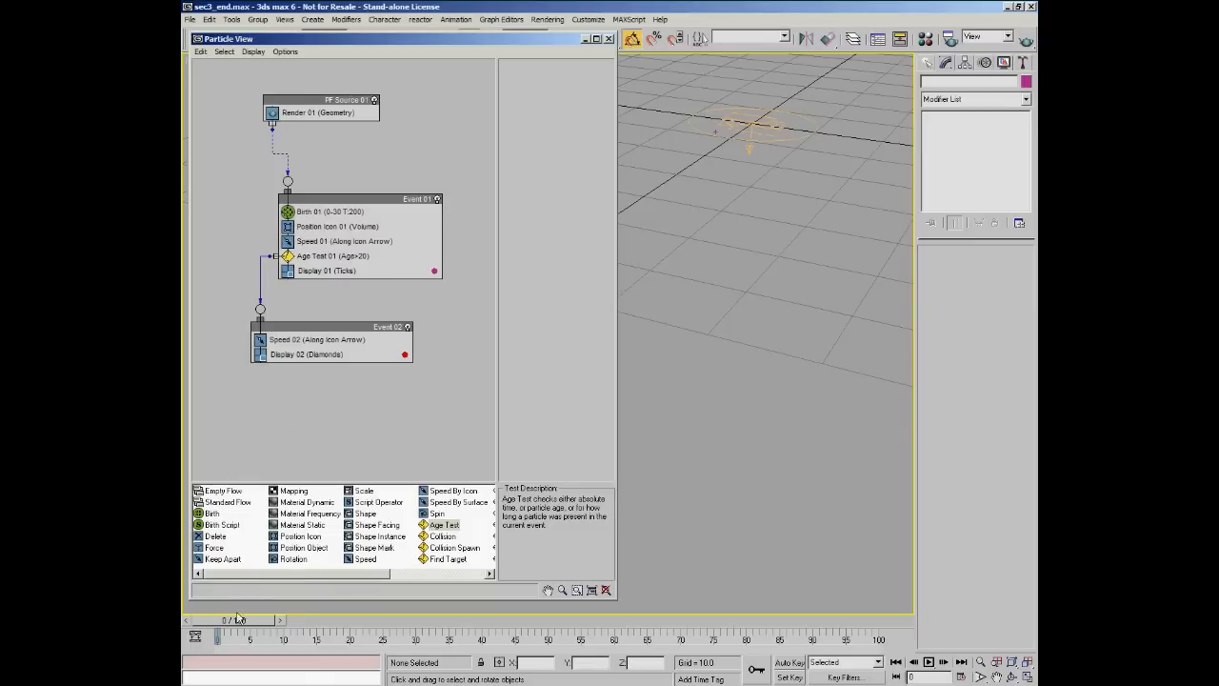
- Scrub the animation to frame 35 and turn off the Age Test 01 test in Event 01
drag(238, 623, 450, 629)
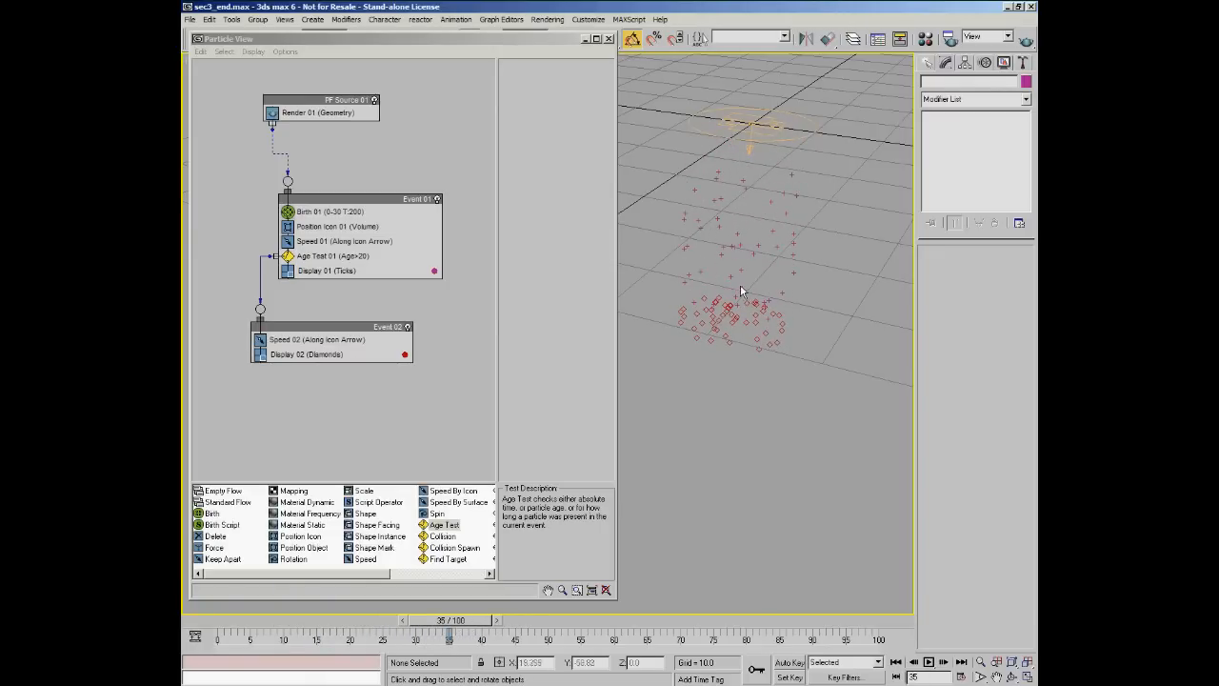
click(288, 256)
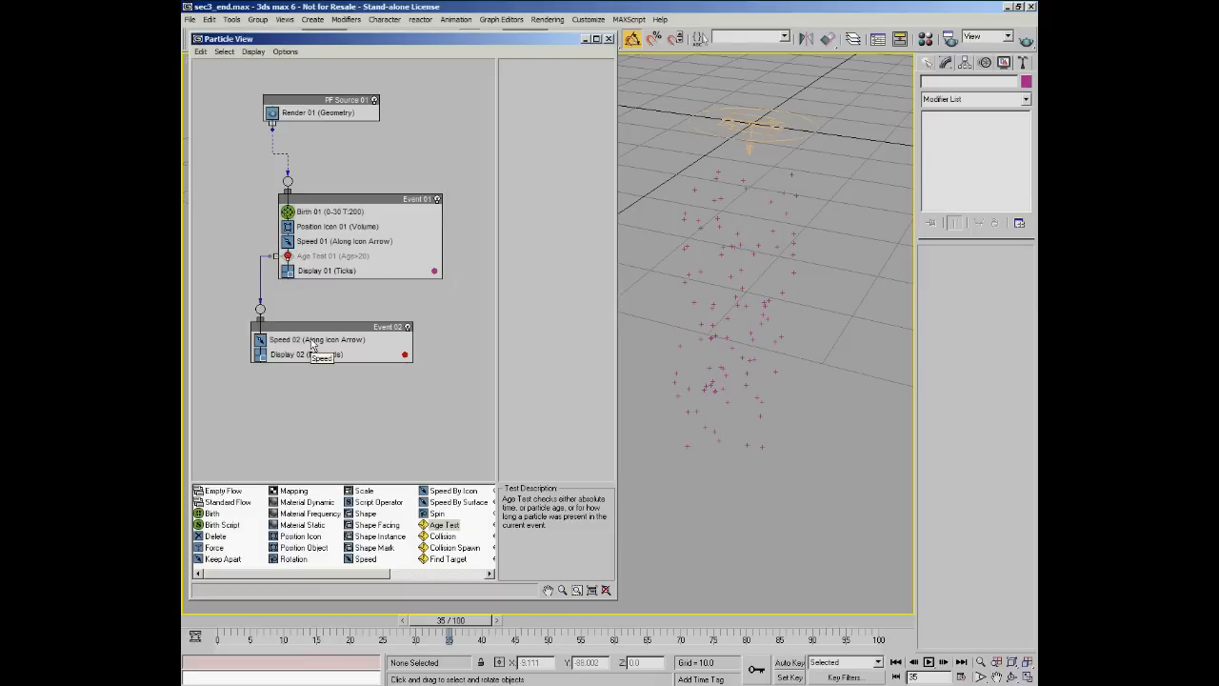